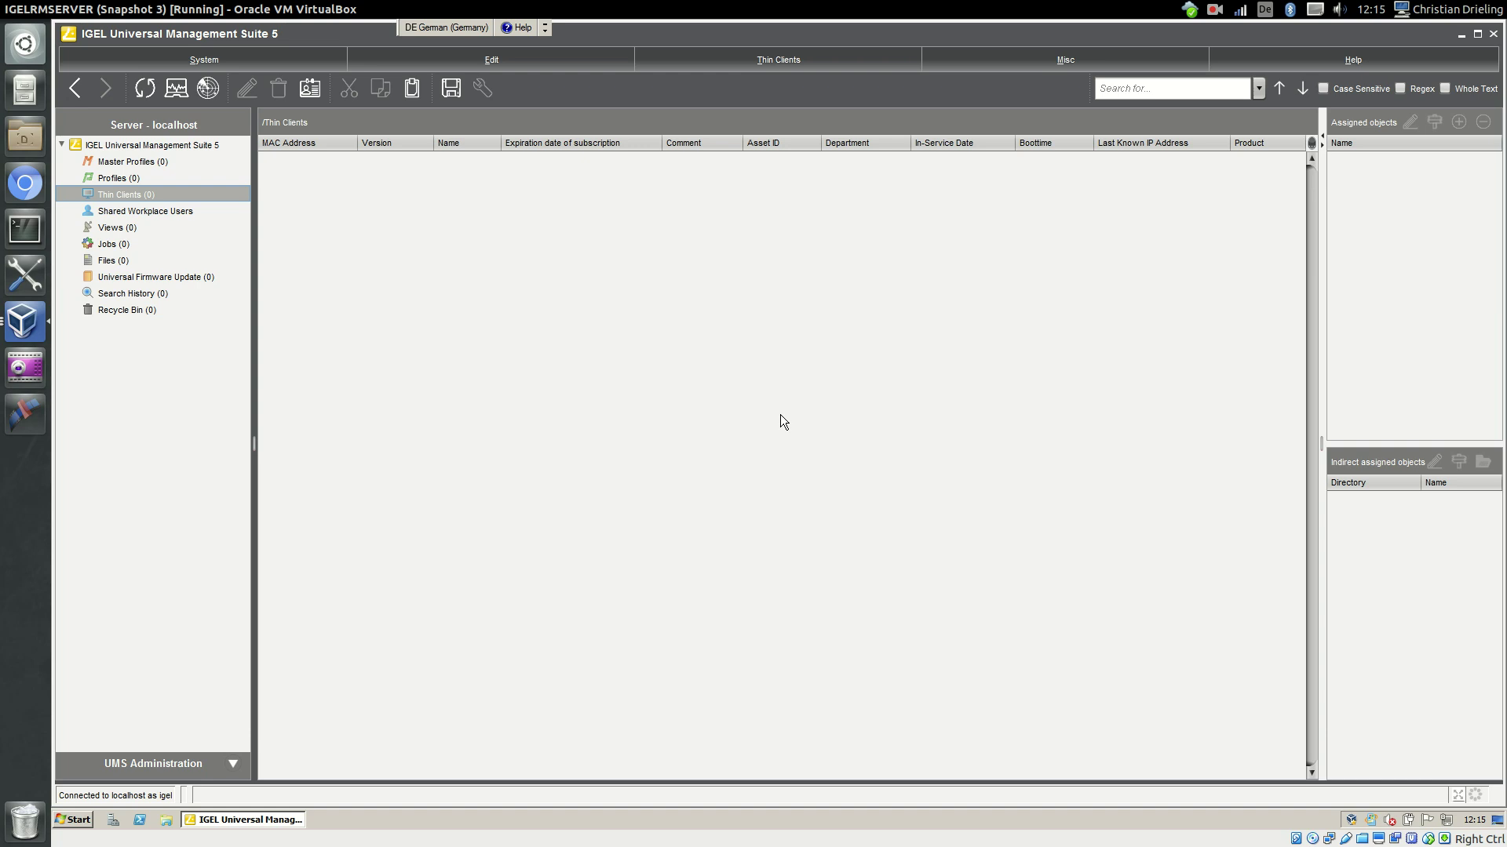
# - Add a new directory named 'LX' to the Thin Clients group
pyautogui.rightClick(132, 201)
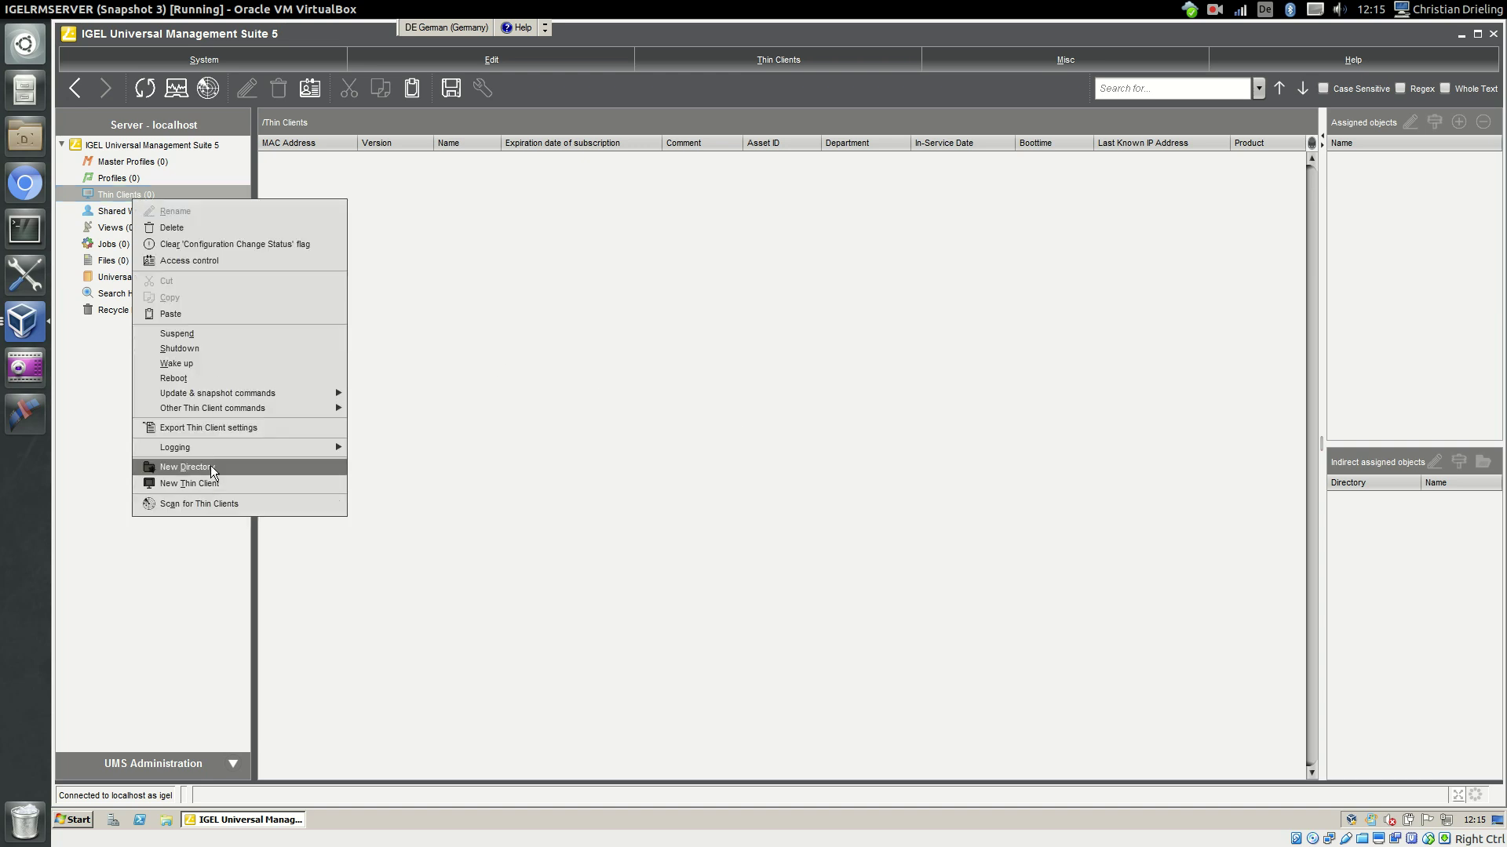
pyautogui.click(240, 468)
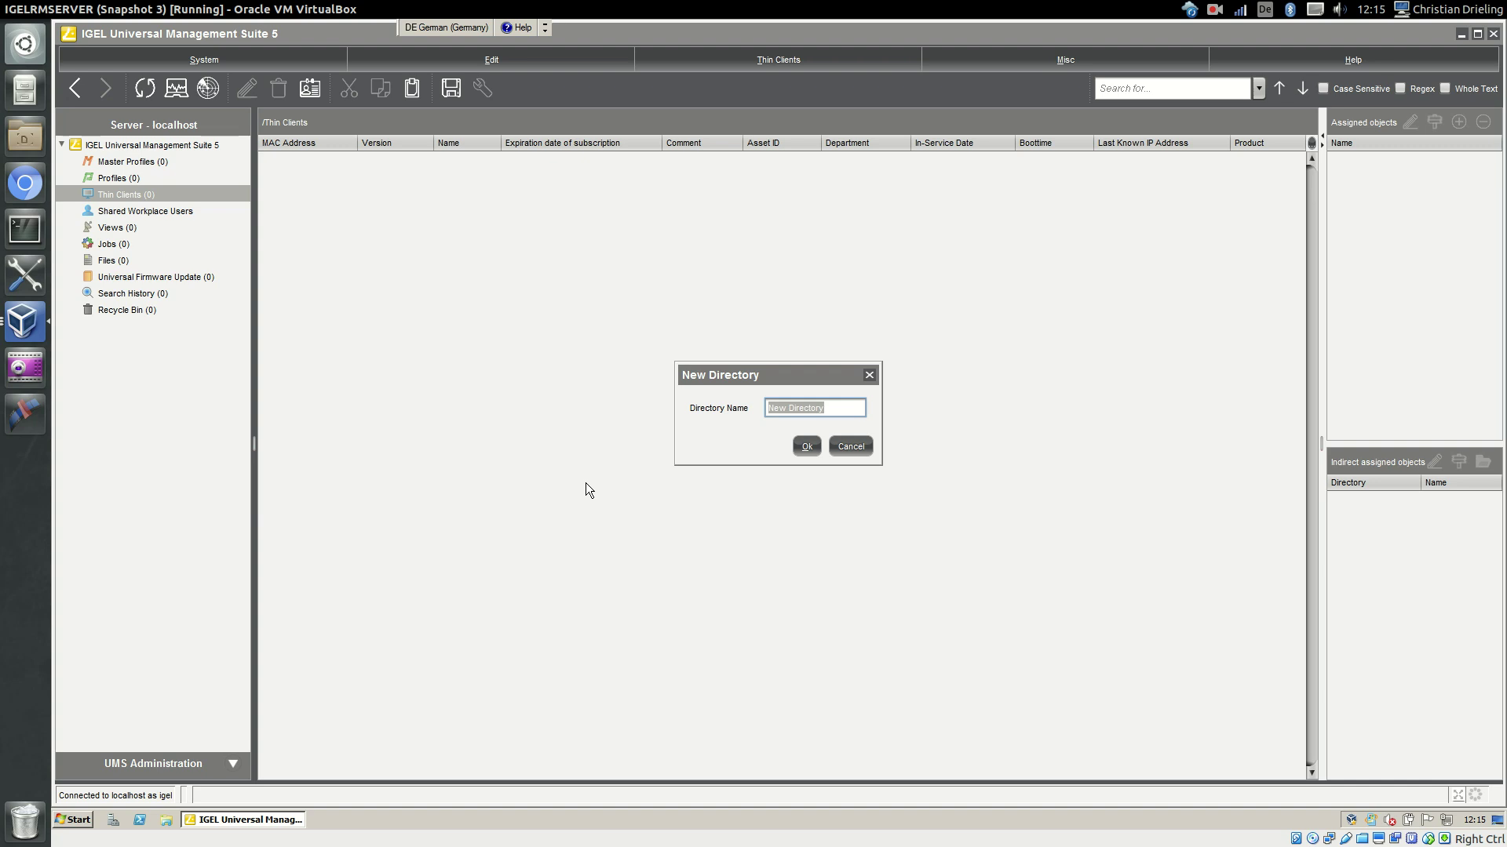
pyautogui.write('LX')
pyautogui.press('Return')
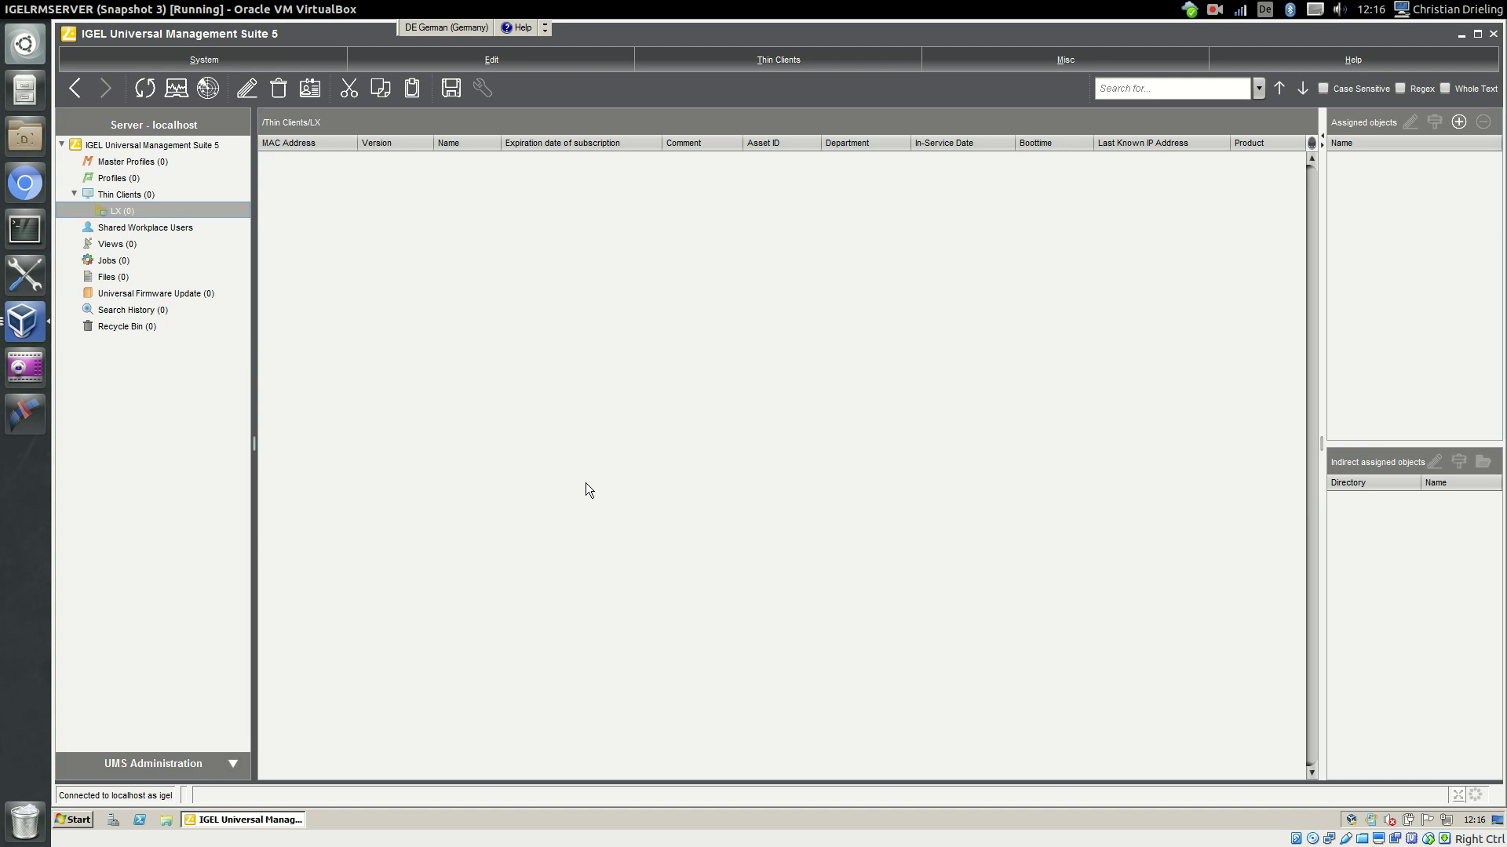
# - Create an 'IGEL Technology' folder inside LX
pyautogui.rightClick(152, 216)
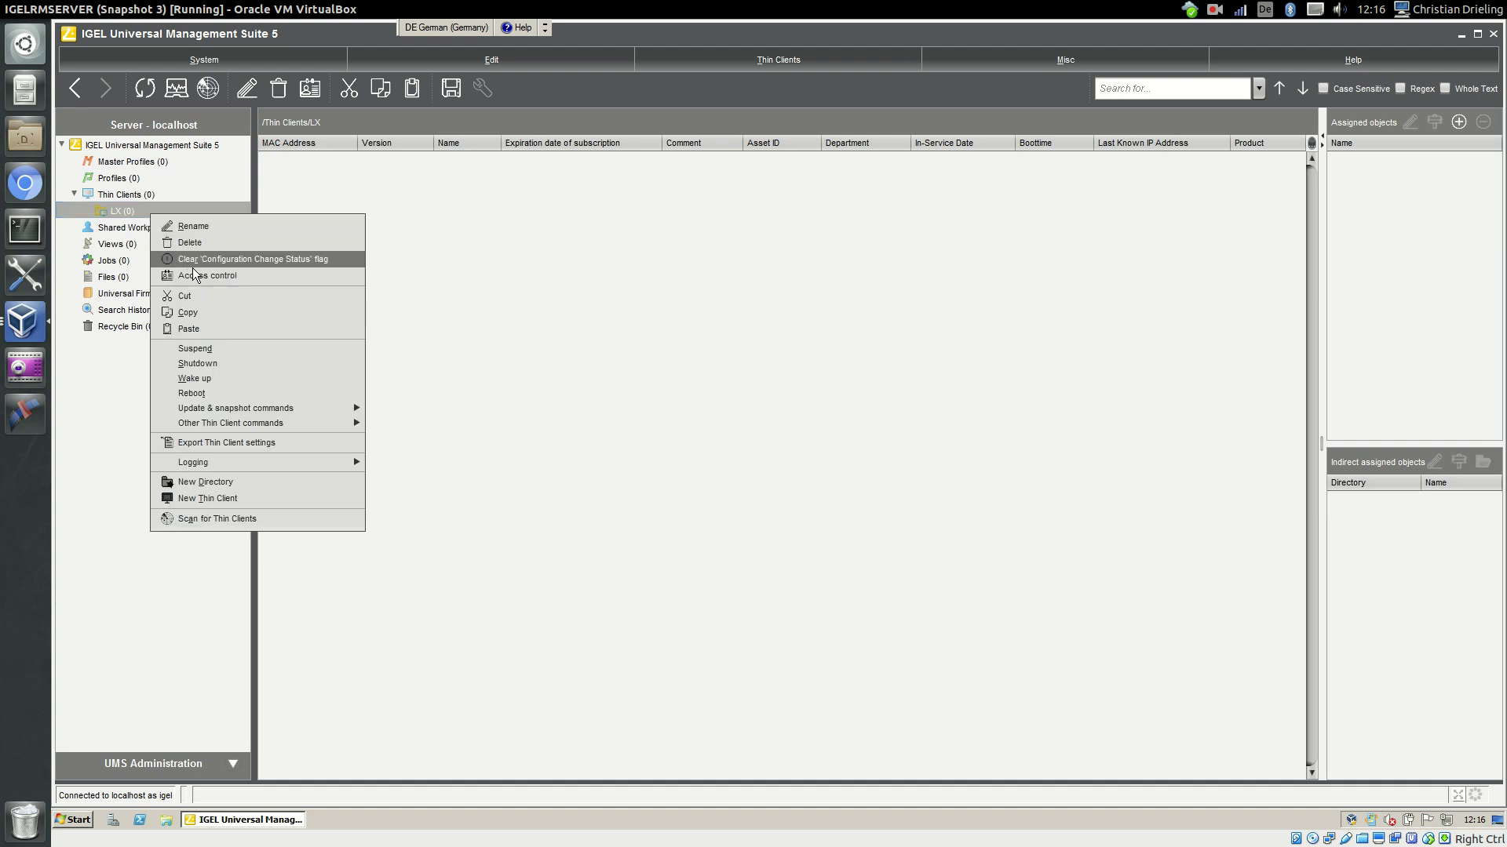
pyautogui.click(247, 485)
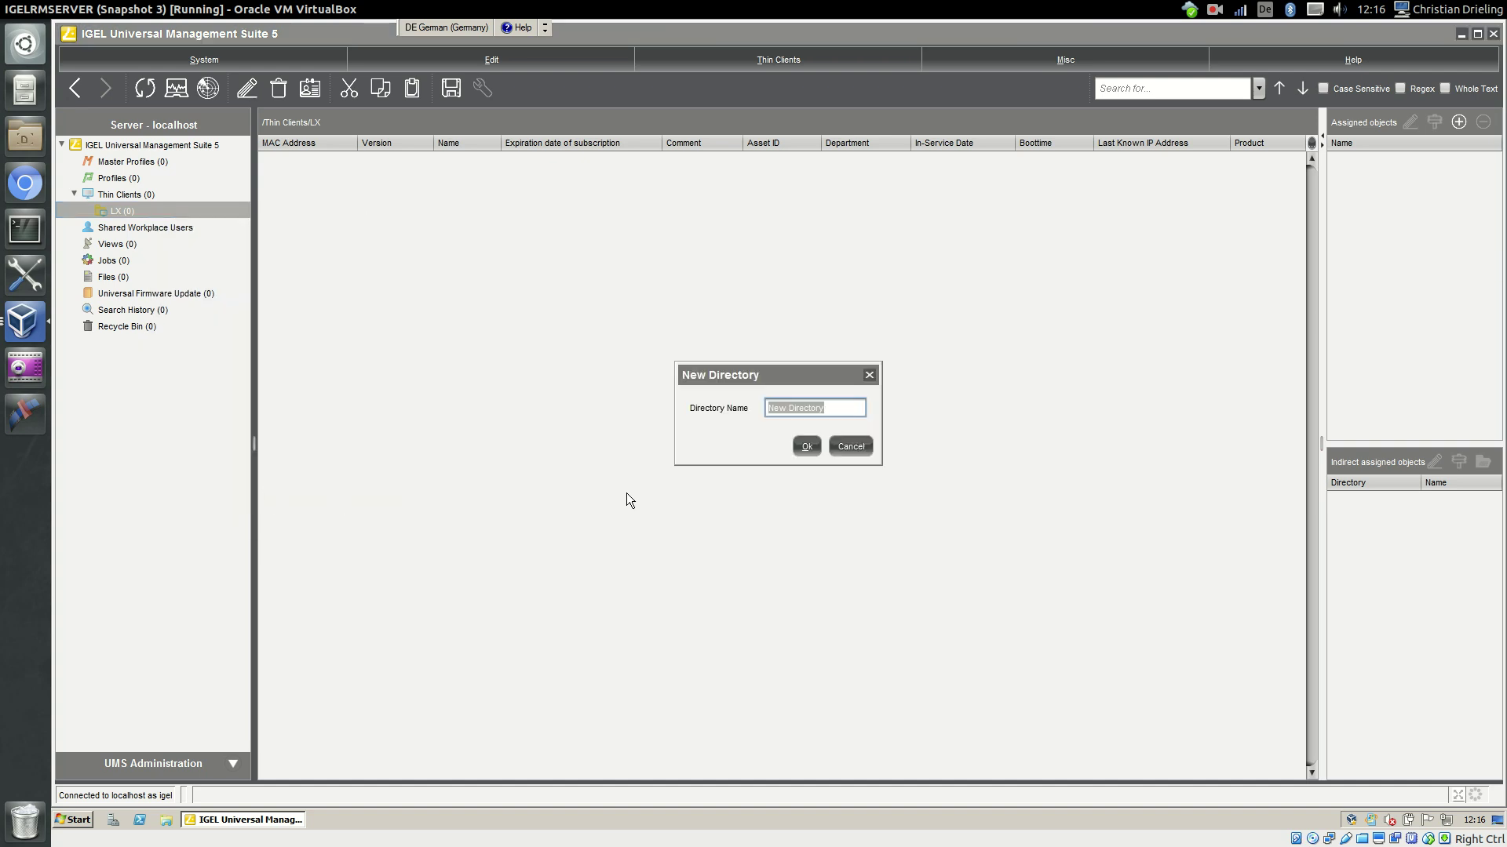
pyautogui.write('IGEL Technology')
pyautogui.press('Return')
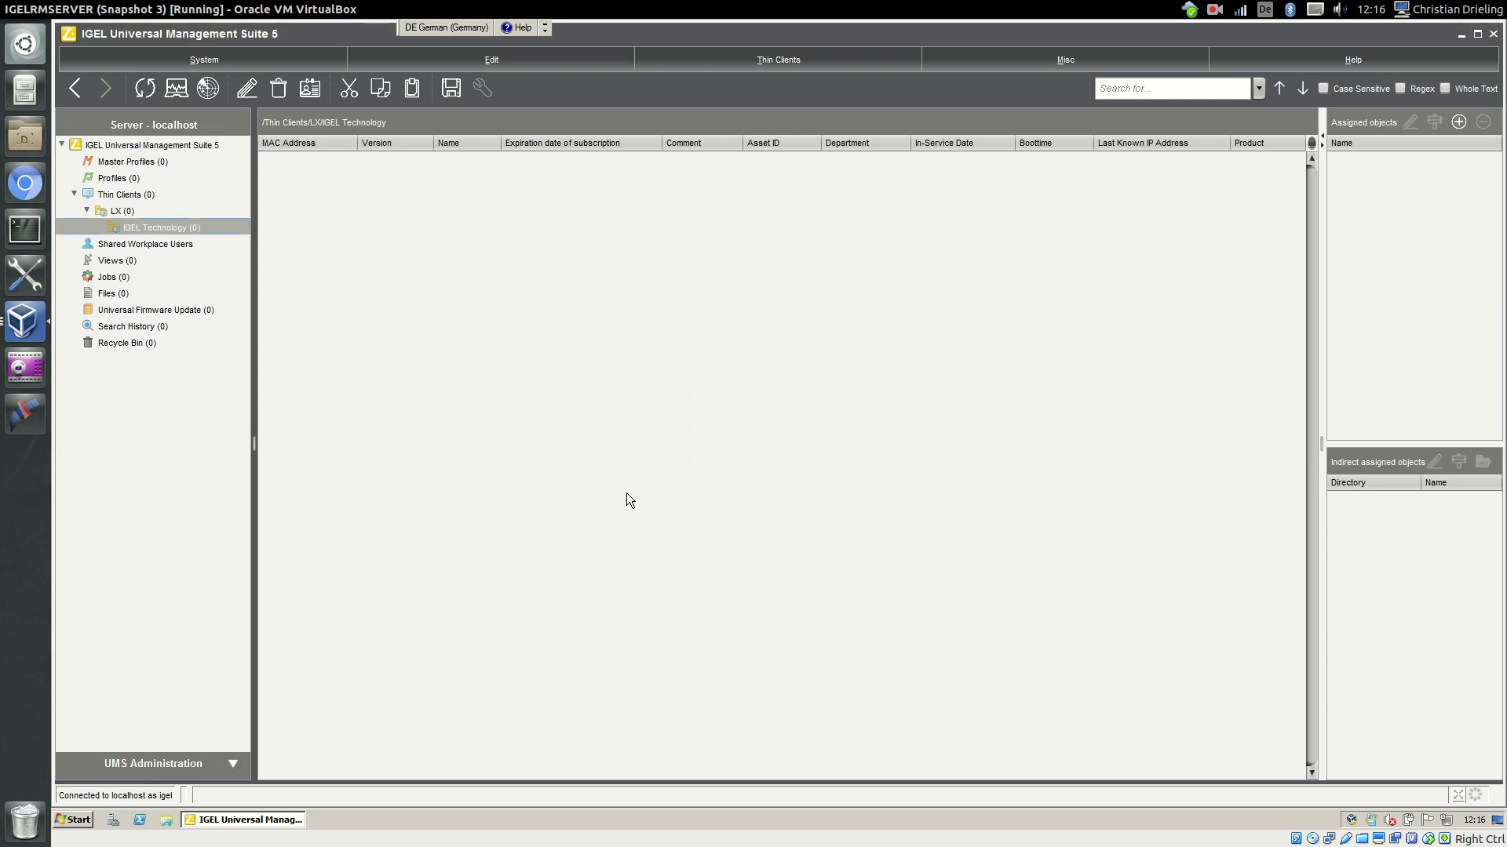
# - Create 'Germany' and 'Spain' subfolders inside IGEL Technology
pyautogui.rightClick(128, 230)
pyautogui.click(204, 497)
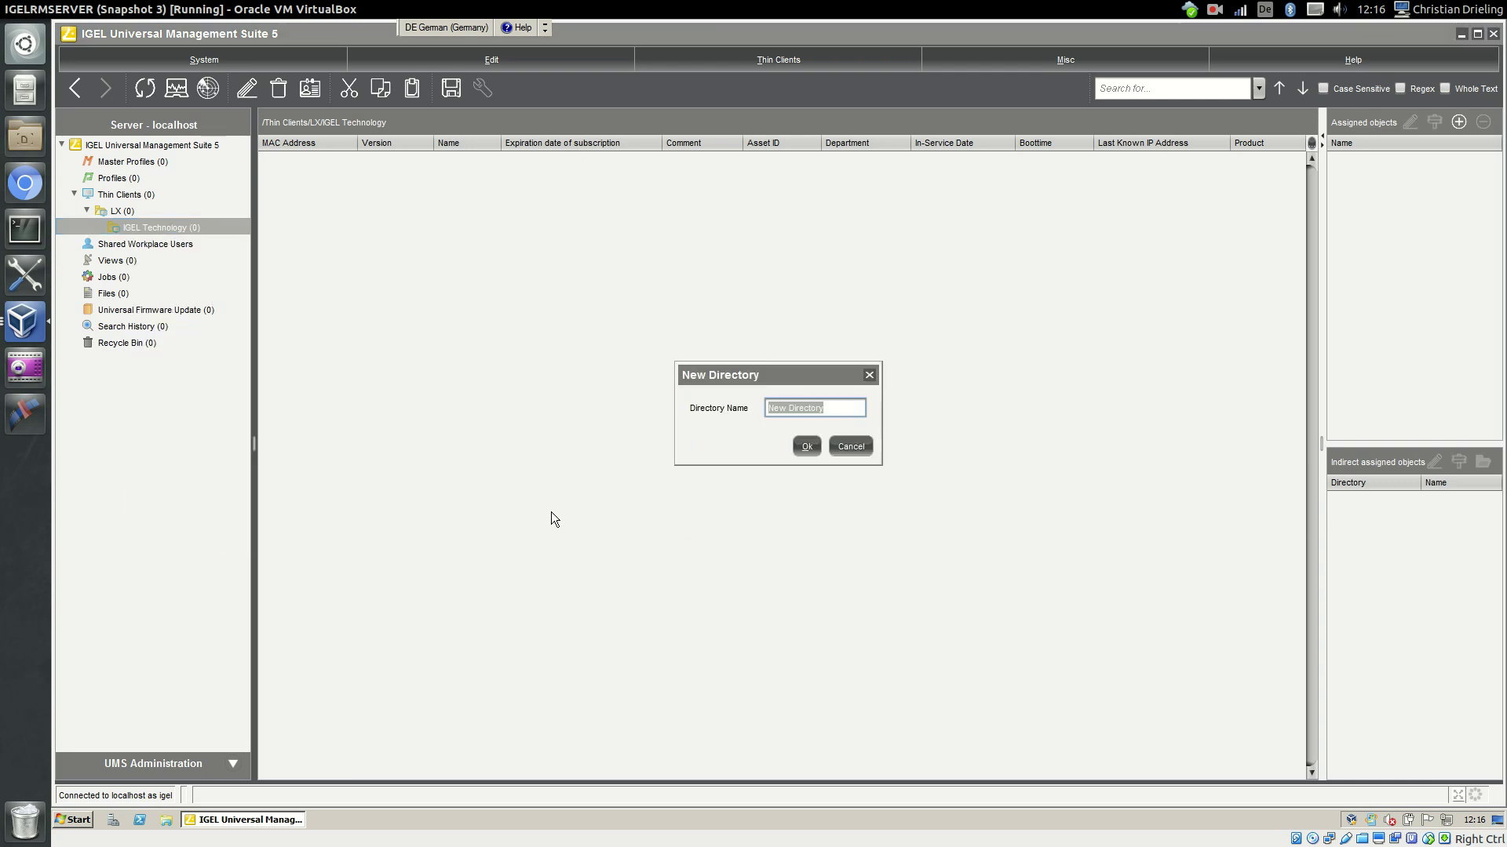
pyautogui.write('Germany')
pyautogui.press('Return')
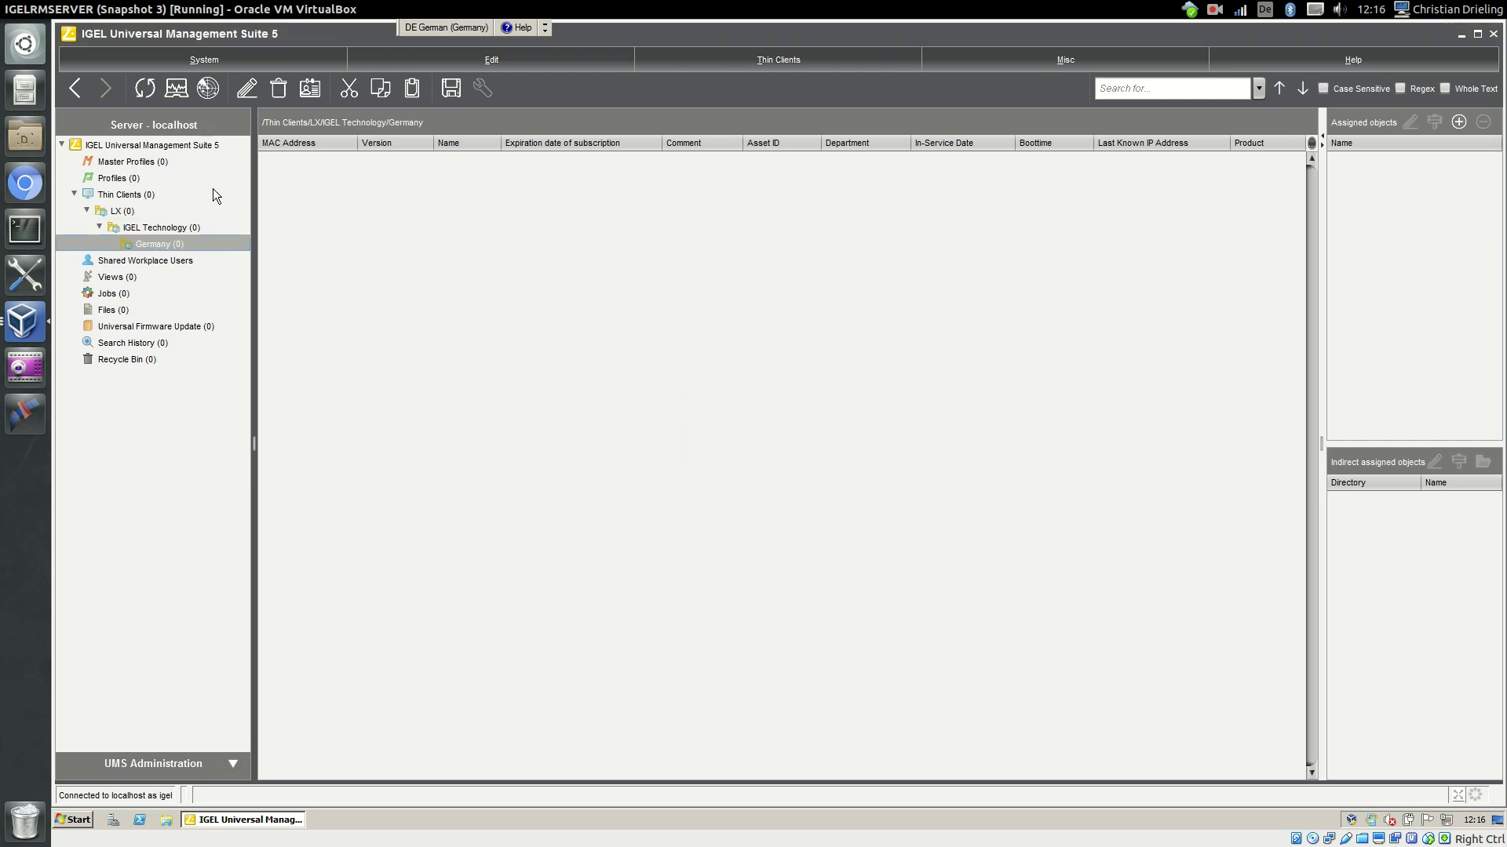
pyautogui.rightClick(167, 229)
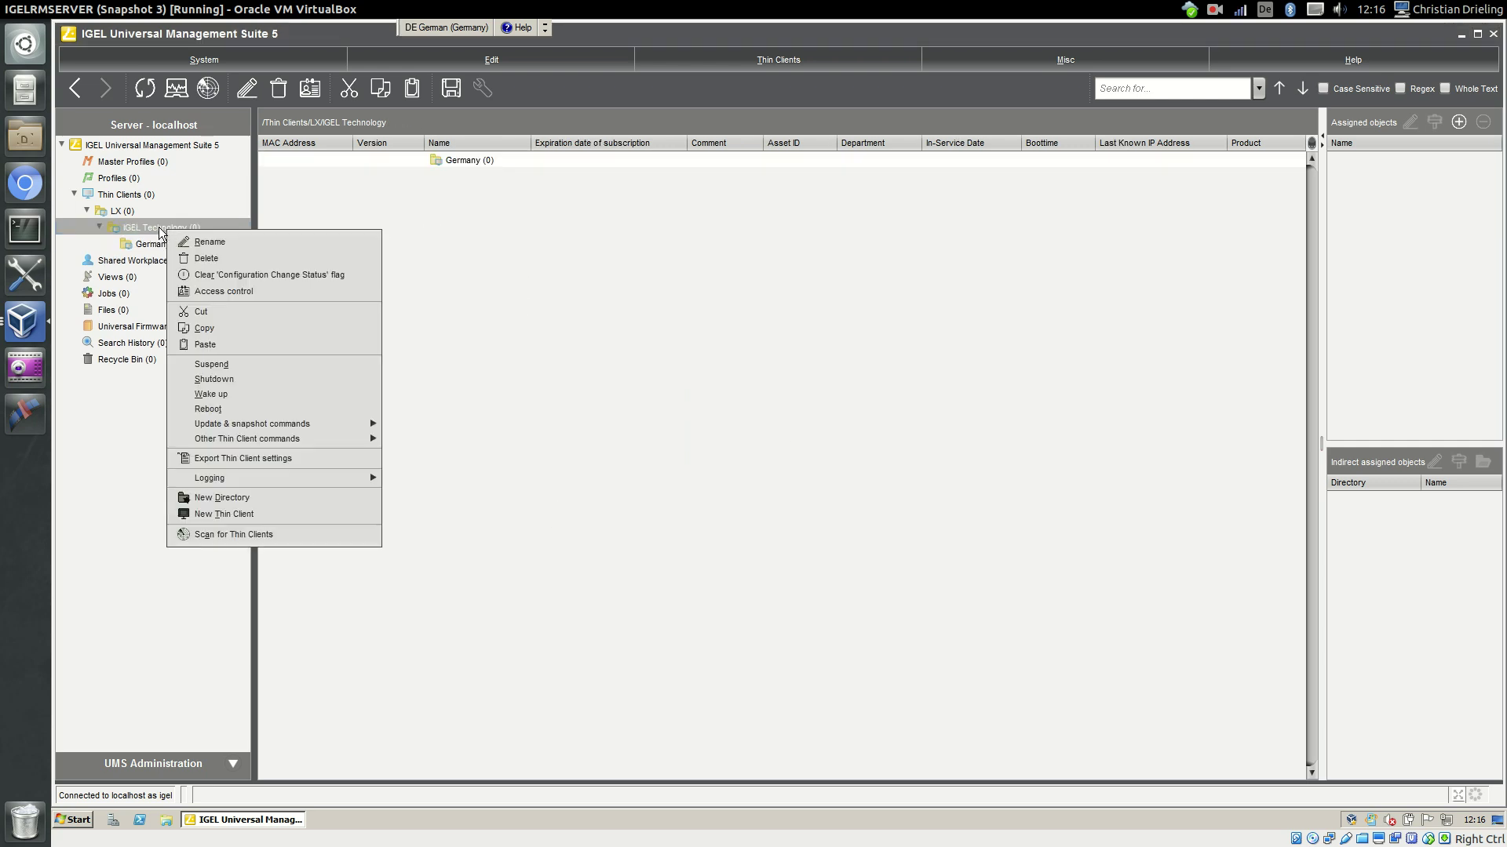
pyautogui.click(254, 497)
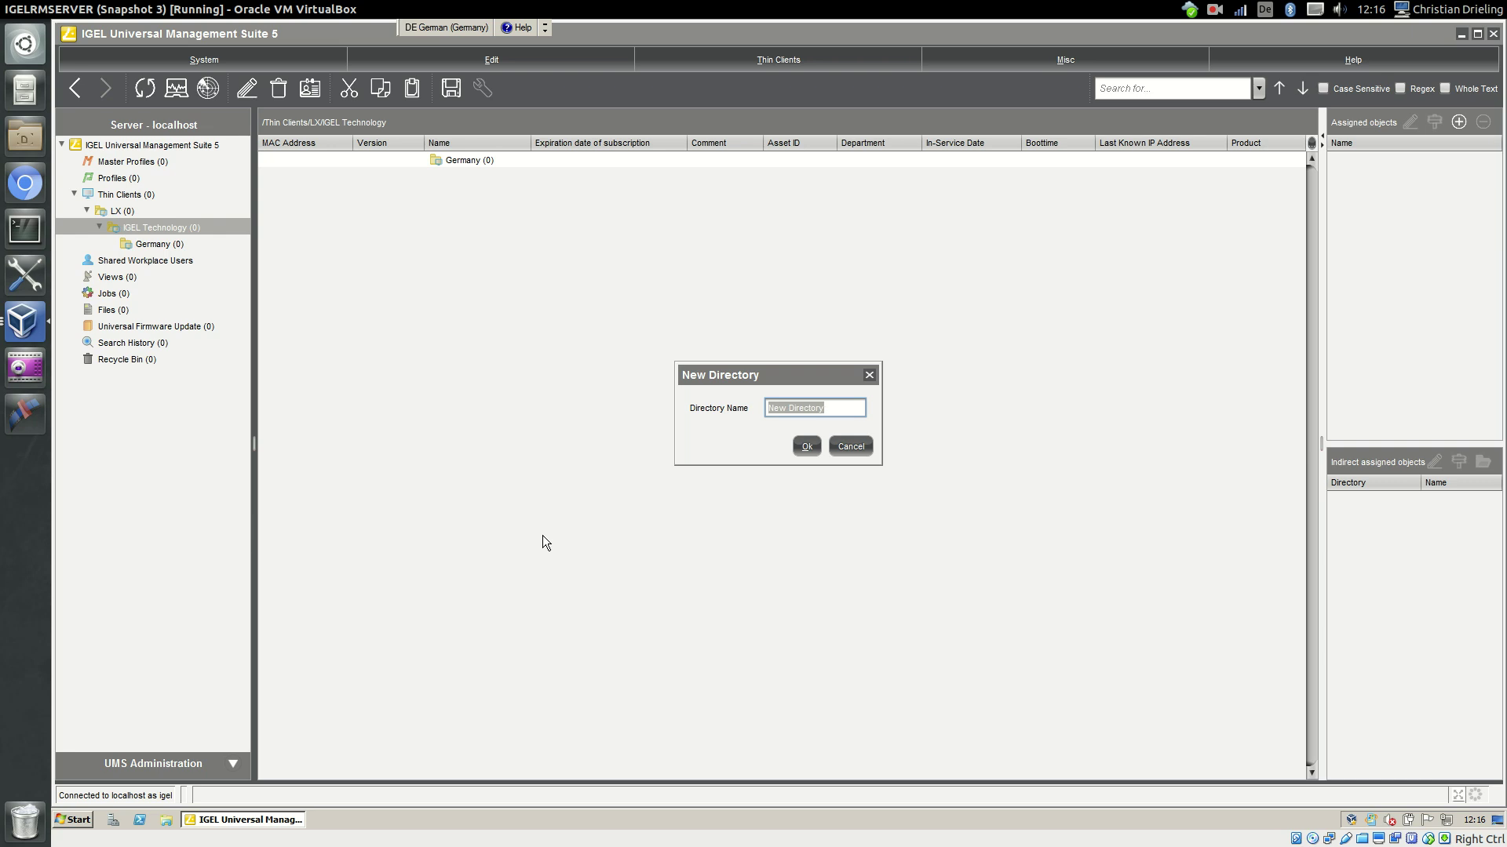
pyautogui.write('Spain')
pyautogui.press('Return')
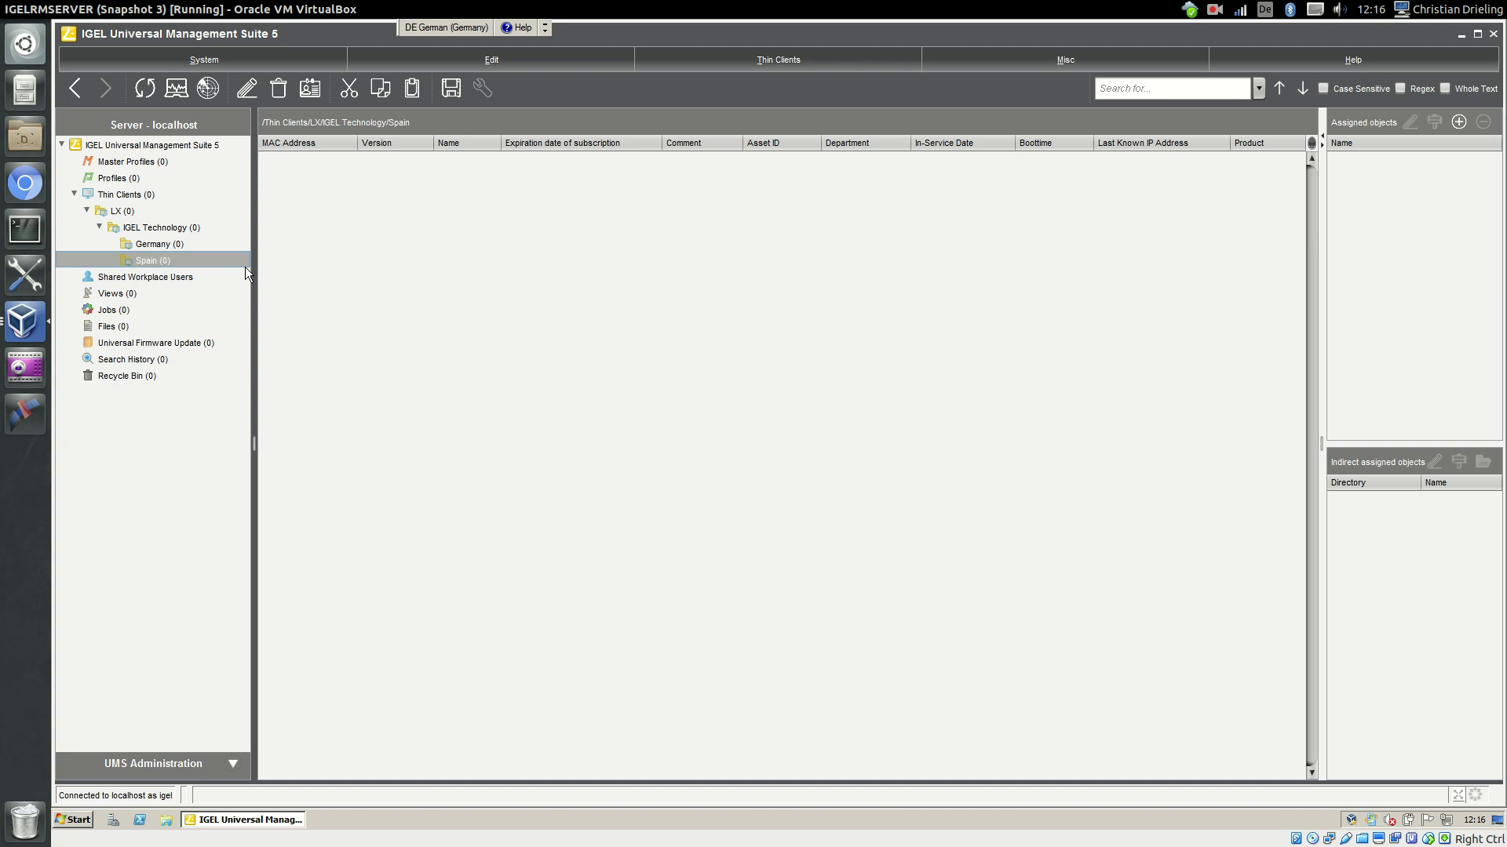
# - Create three directories under Germany: 'Bremen', 'Augsburg' and 'Mainz'
pyautogui.rightClick(158, 247)
pyautogui.click(257, 516)
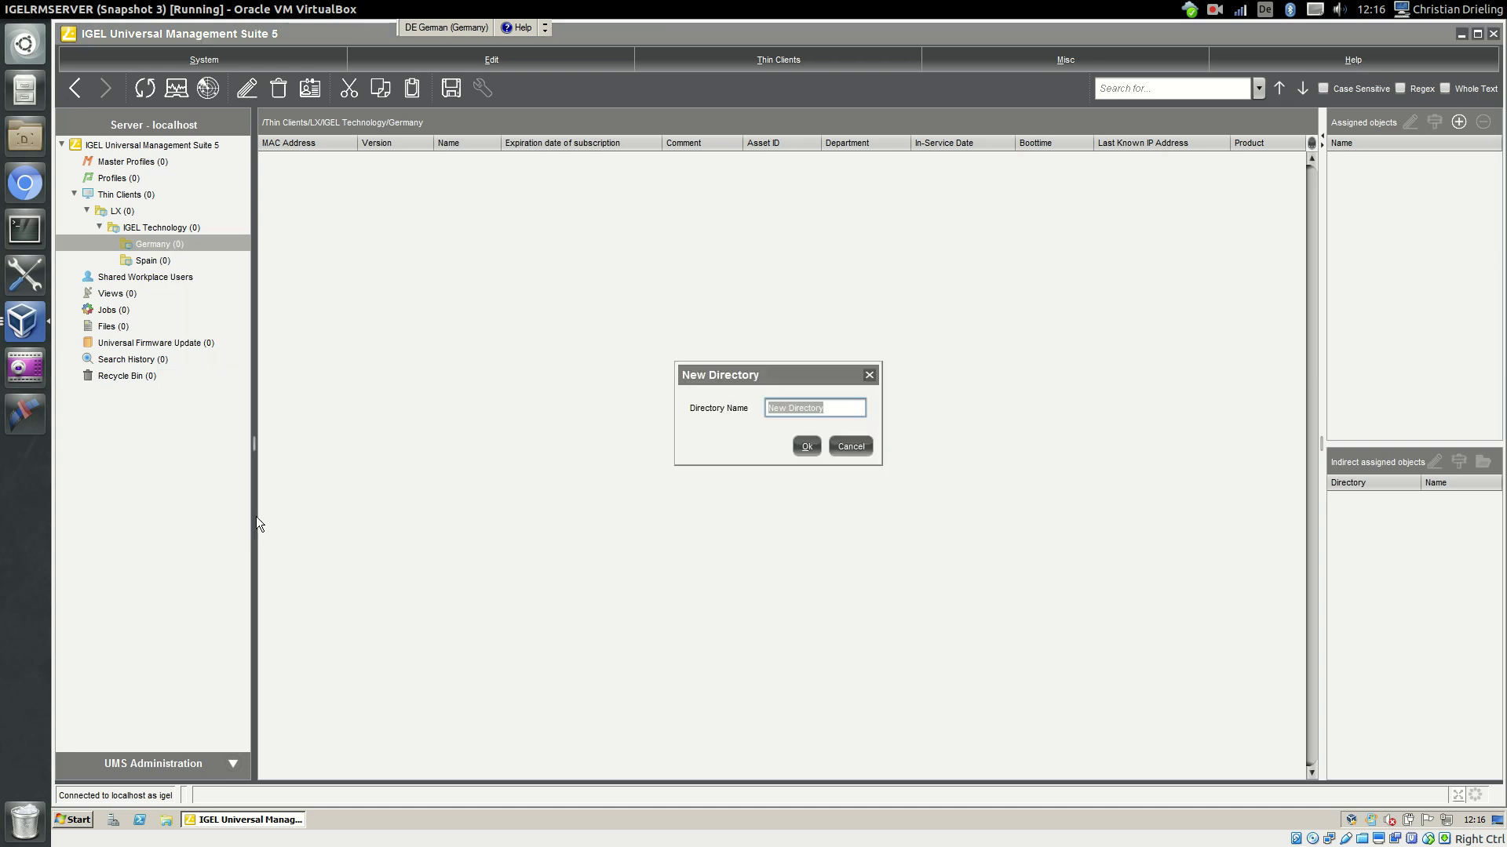
pyautogui.write('Bremen')
pyautogui.press('Return')
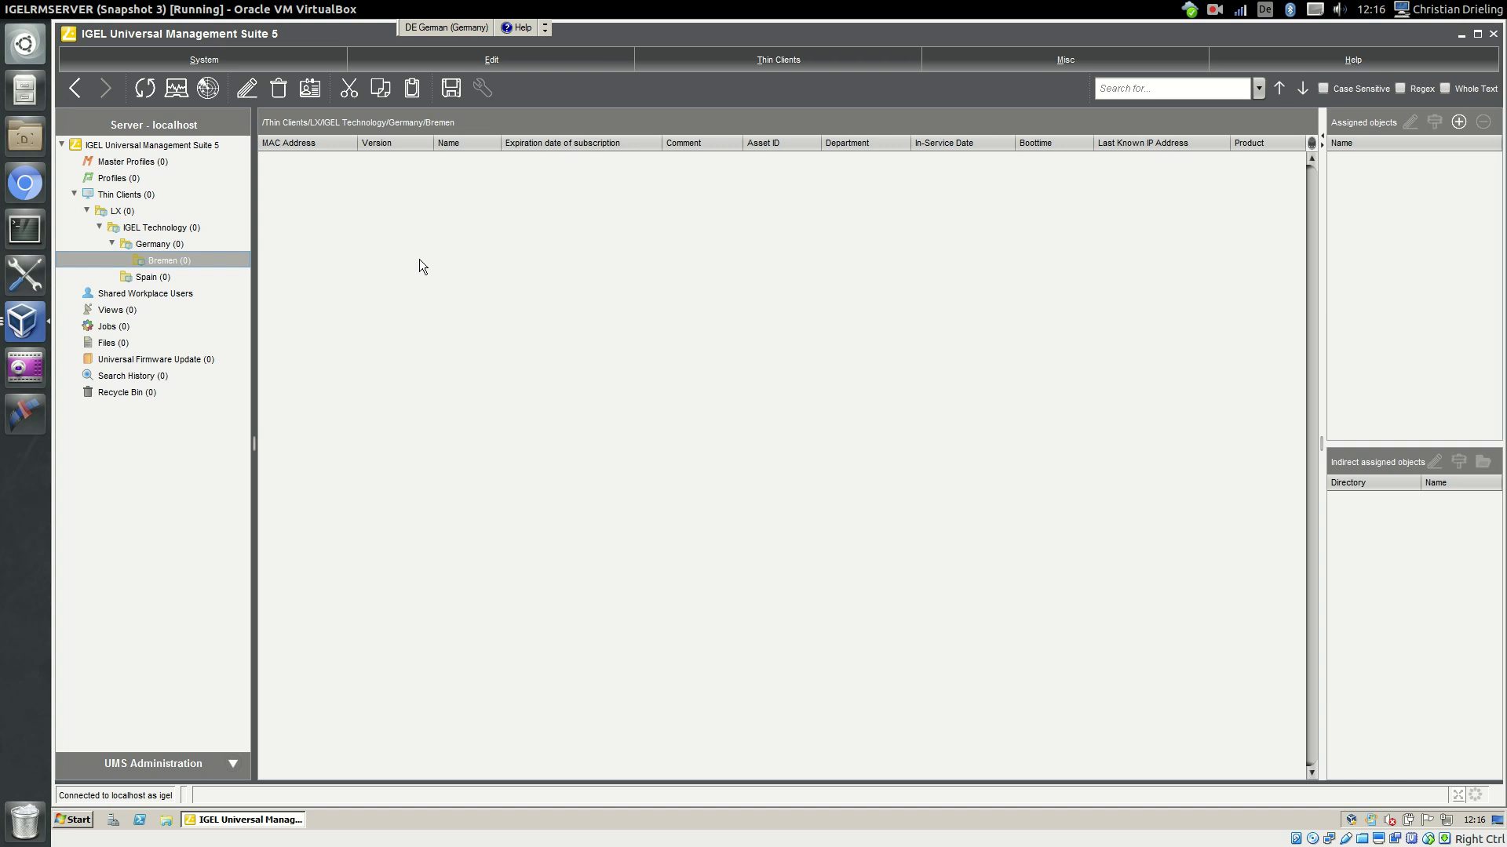
pyautogui.rightClick(161, 244)
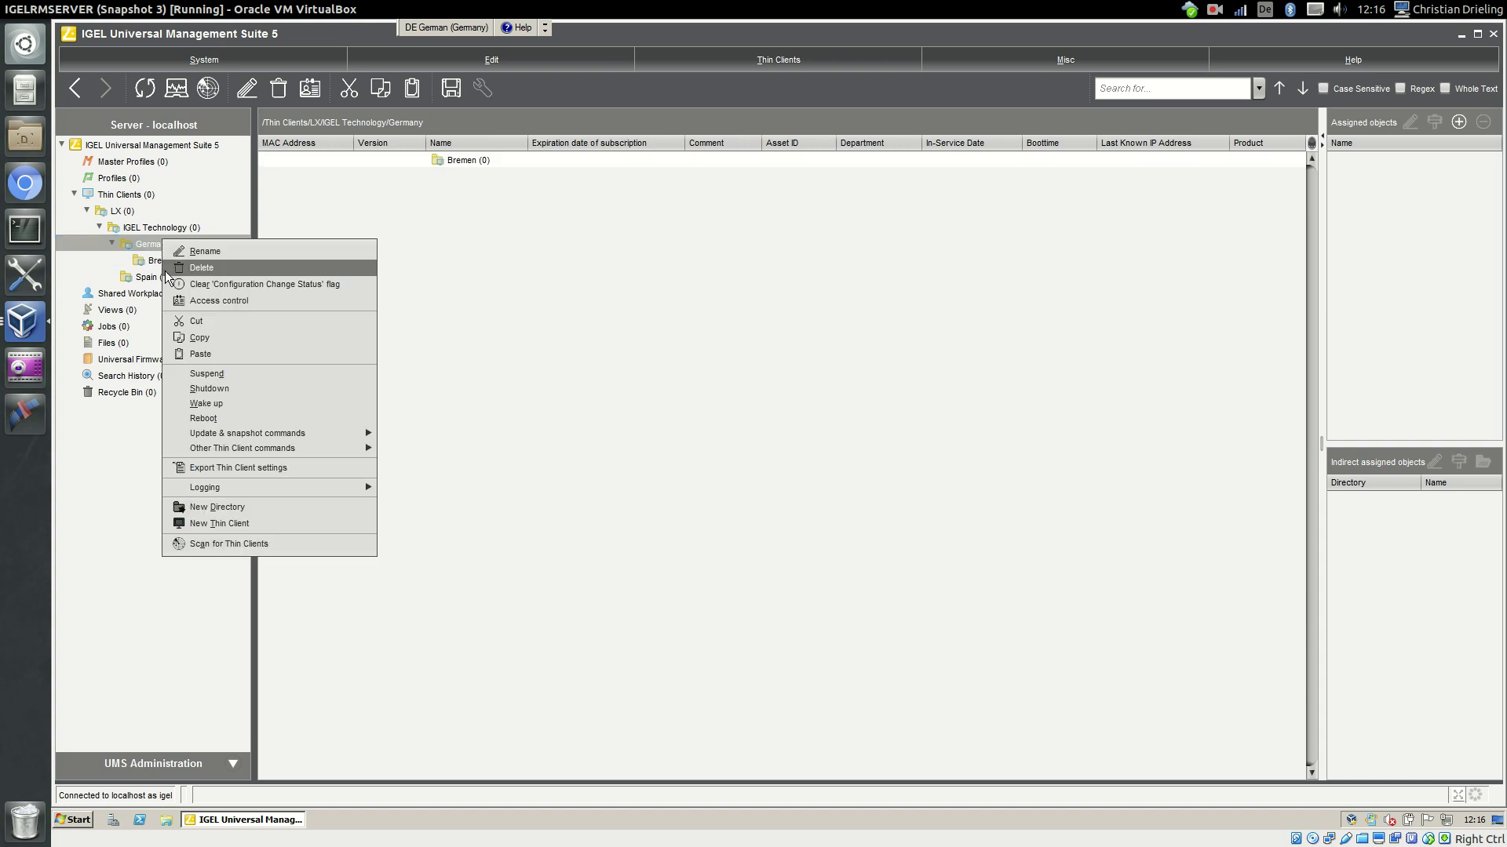
pyautogui.click(232, 510)
pyautogui.write('Augsburg')
pyautogui.press('Return')
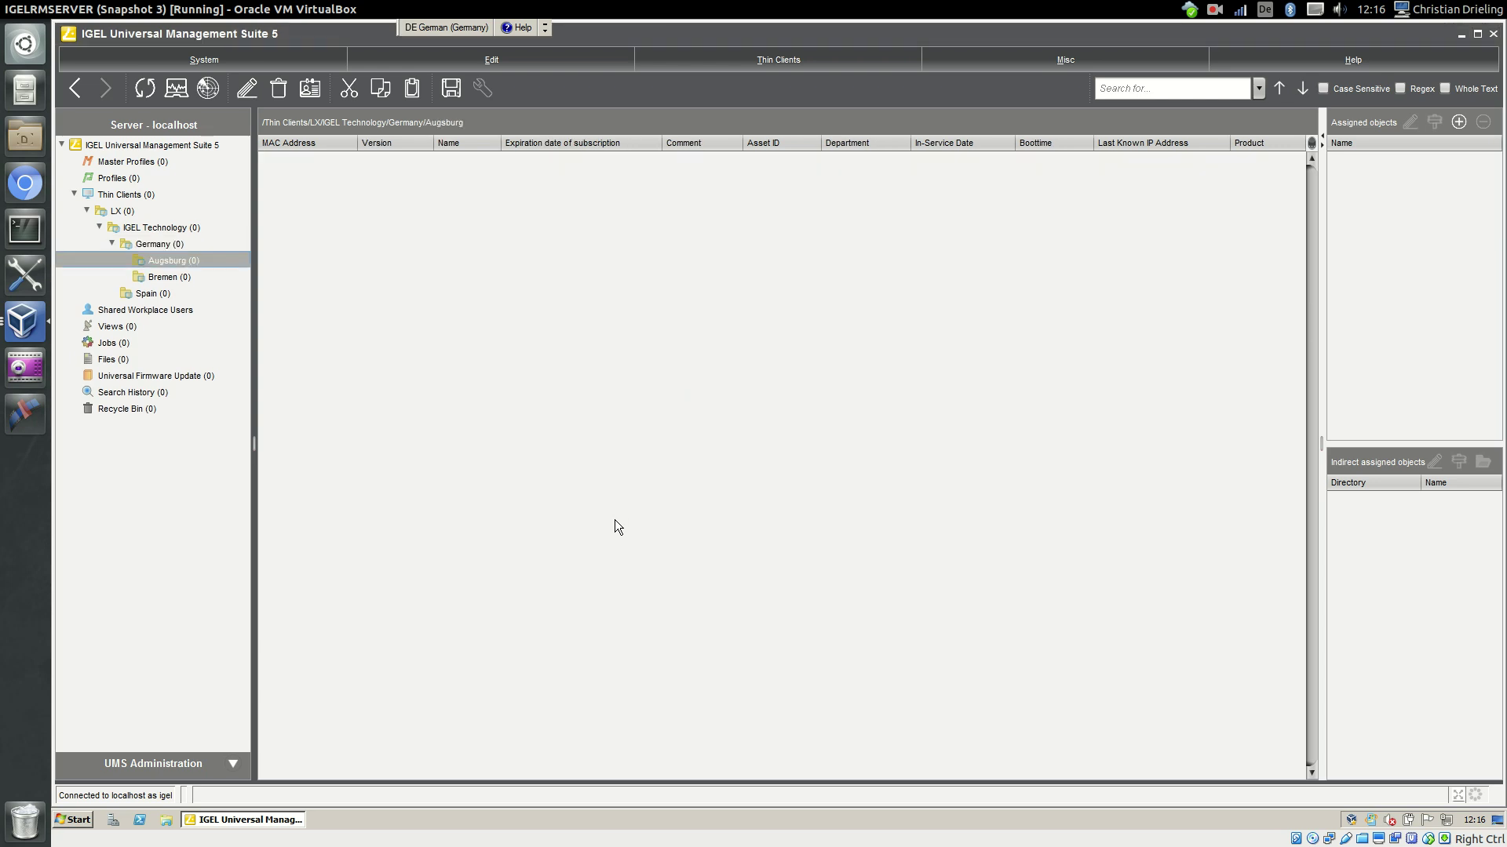
pyautogui.rightClick(164, 248)
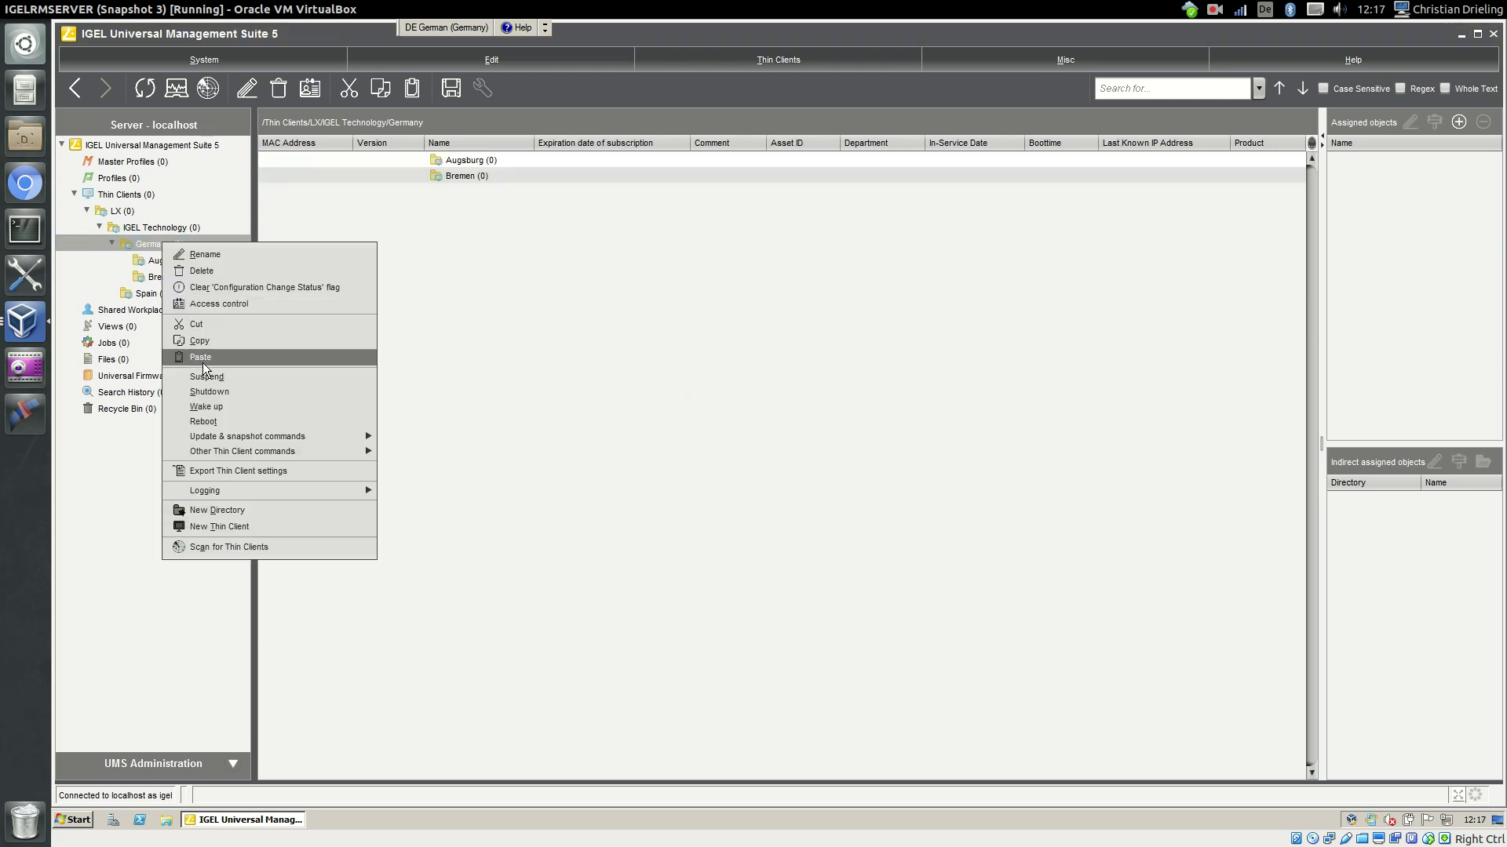
pyautogui.click(223, 515)
pyautogui.write('Mainz')
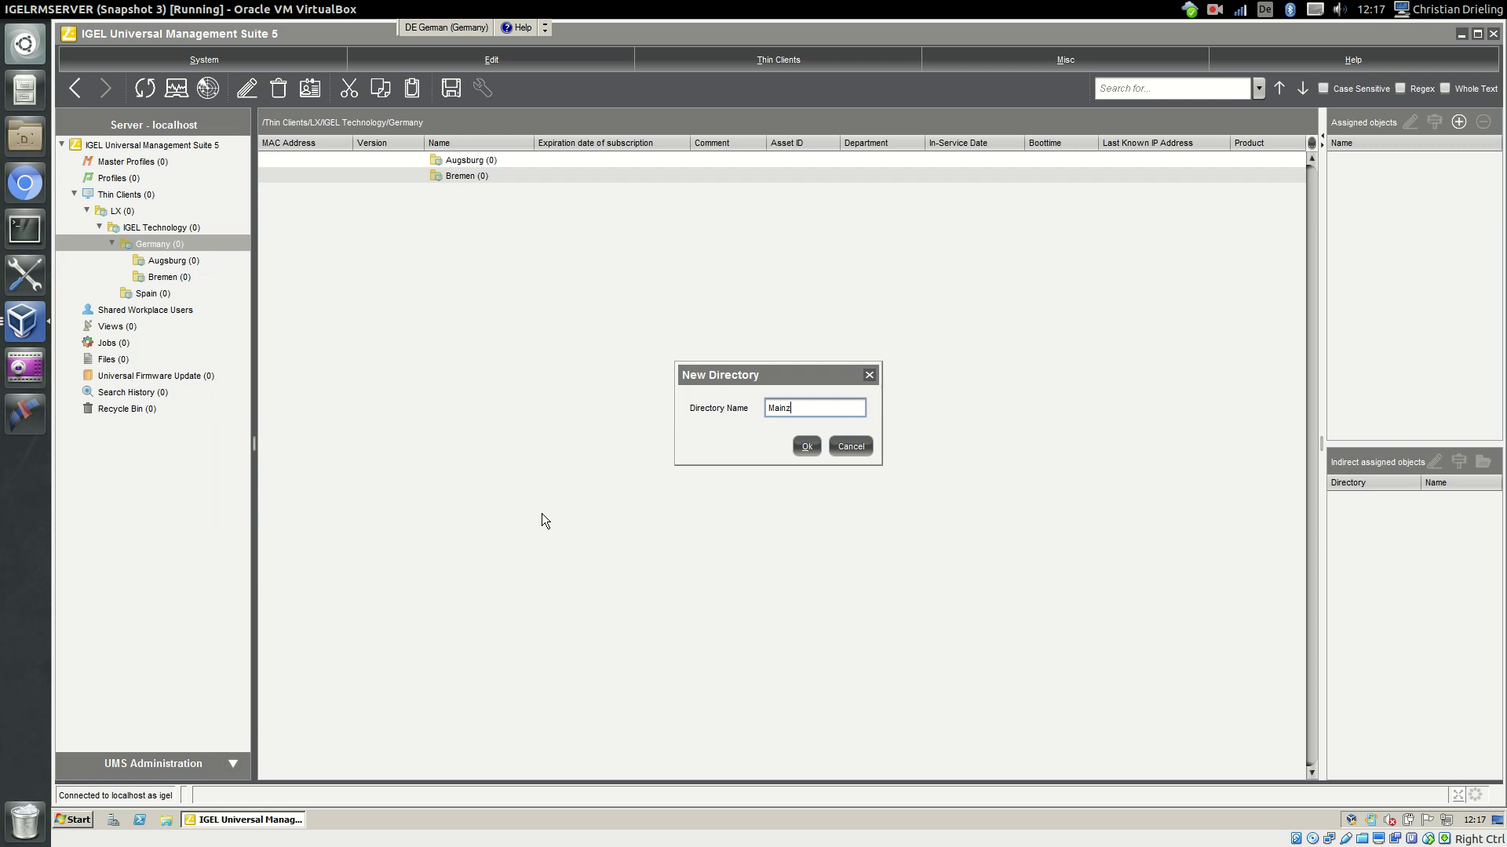
pyautogui.press('Return')
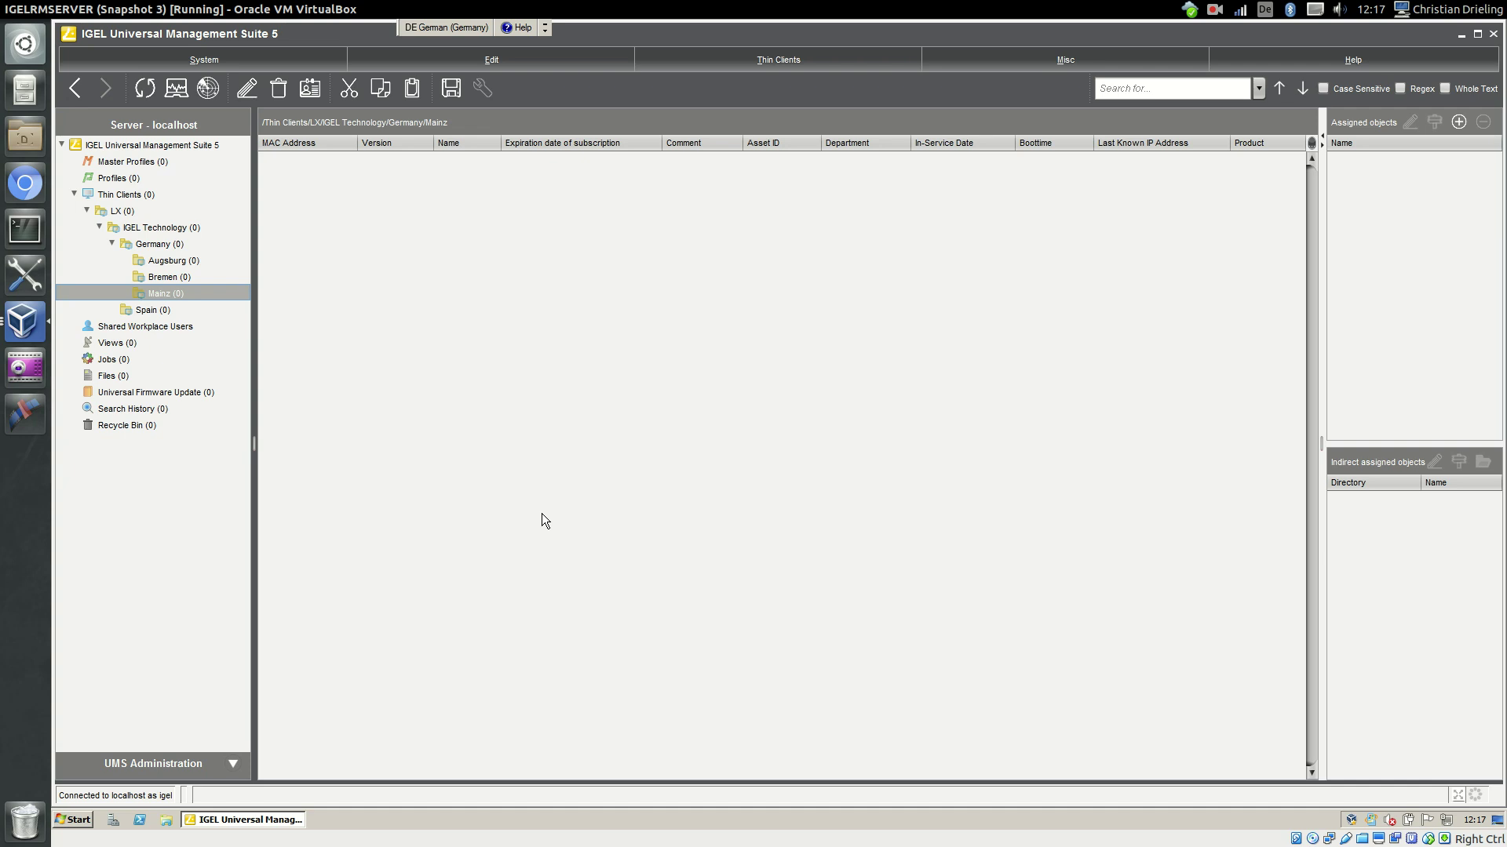
# - Create three directories under Bremen: 'Presales', 'HR' and 'Sales'
pyautogui.rightClick(165, 278)
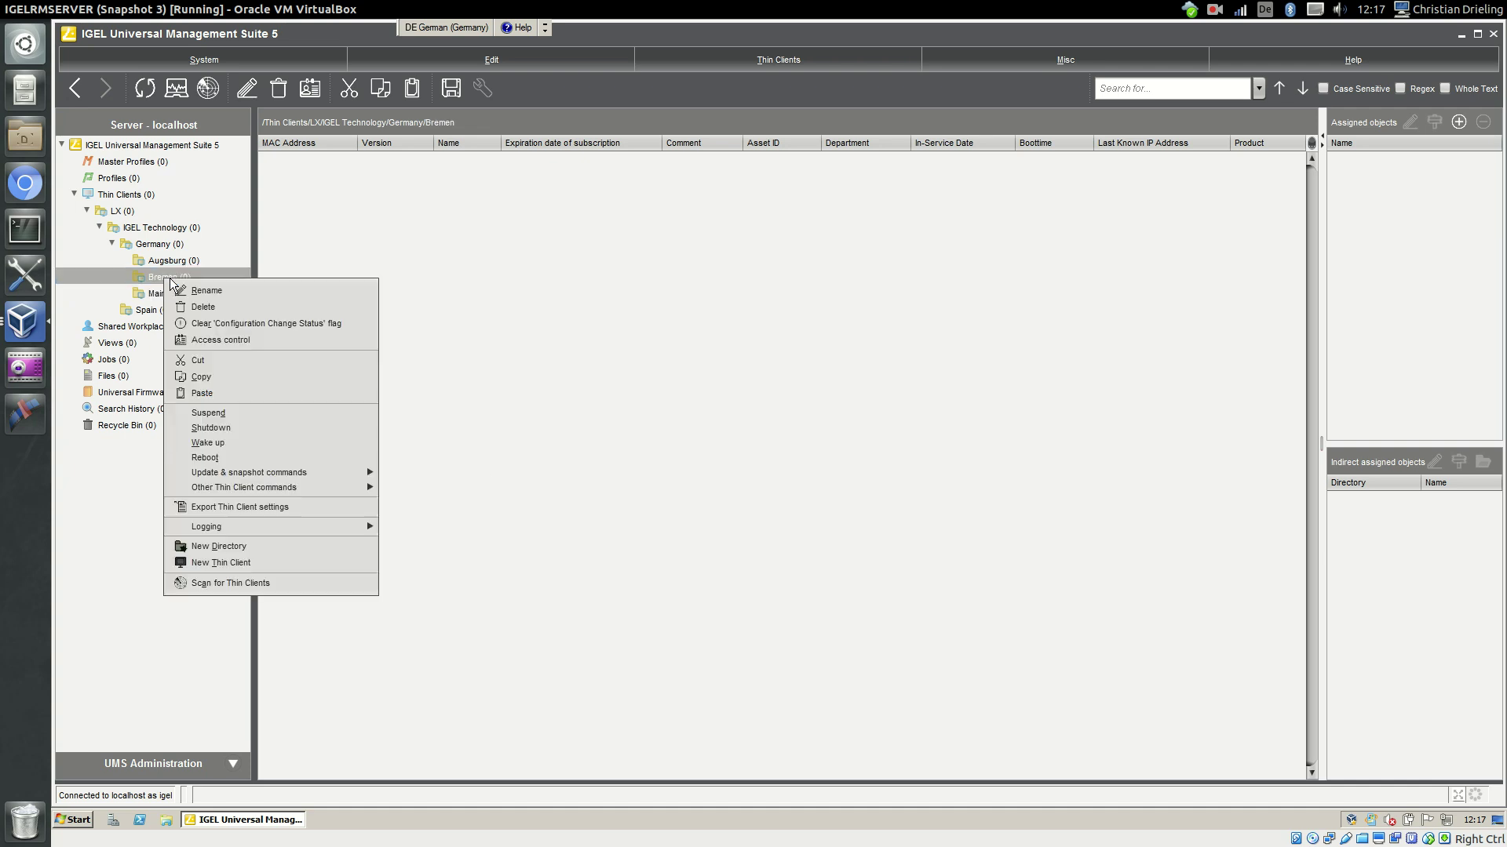
pyautogui.click(219, 547)
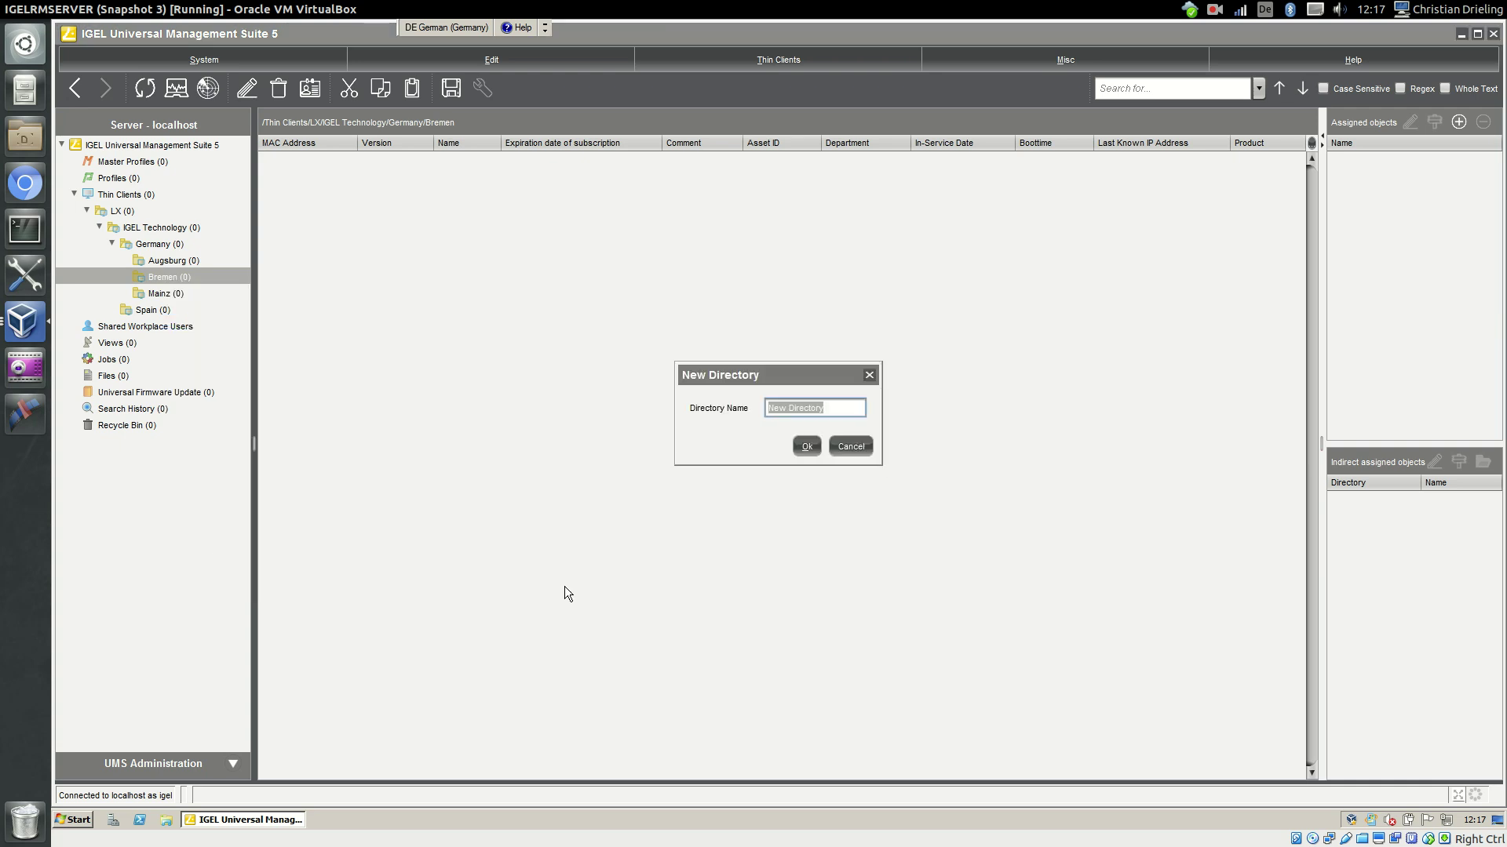
pyautogui.write('Presales')
pyautogui.press('Return')
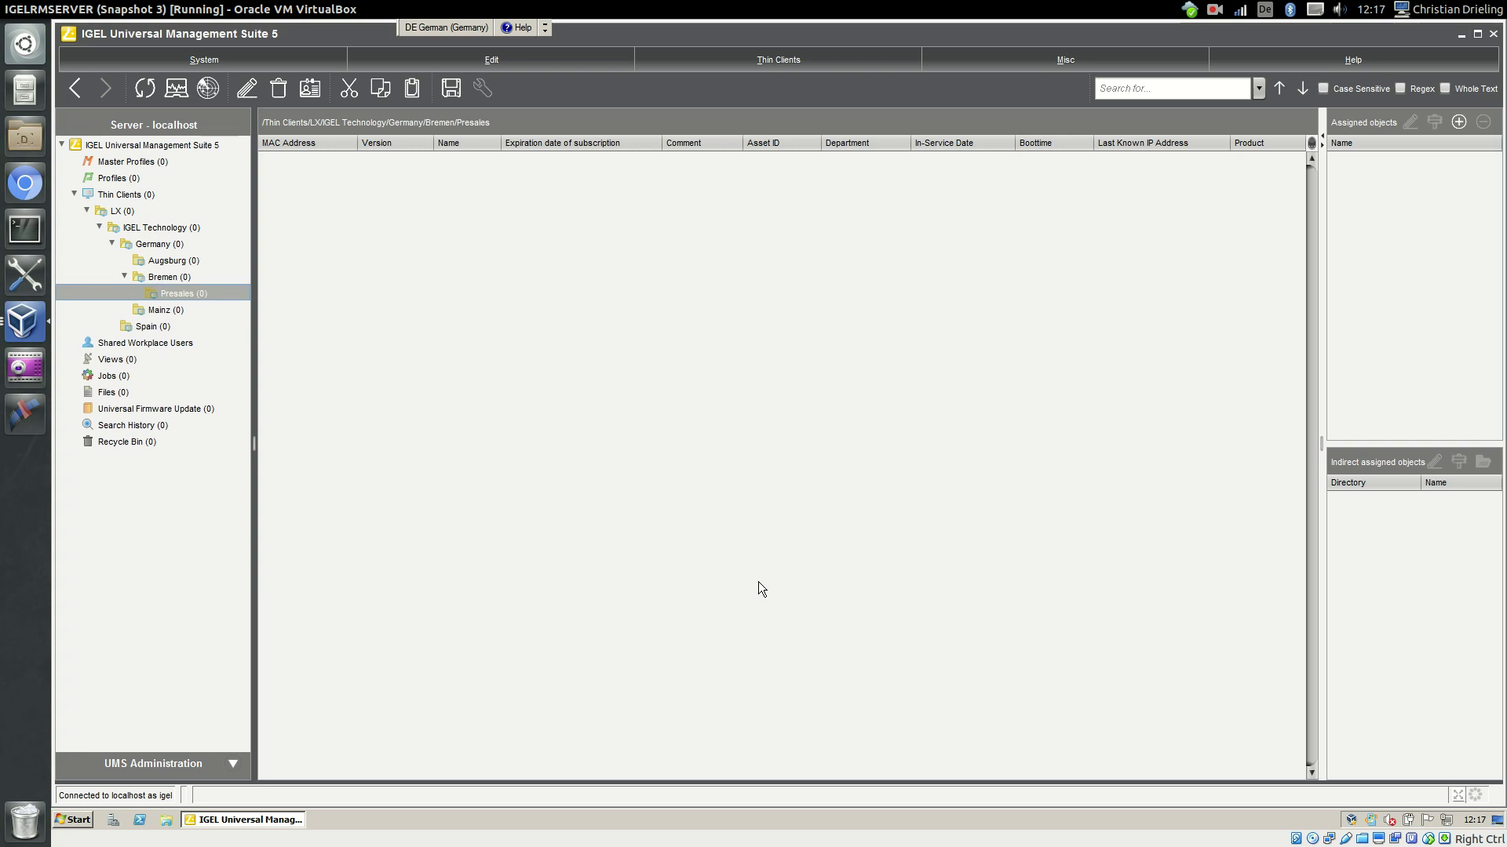
pyautogui.rightClick(175, 279)
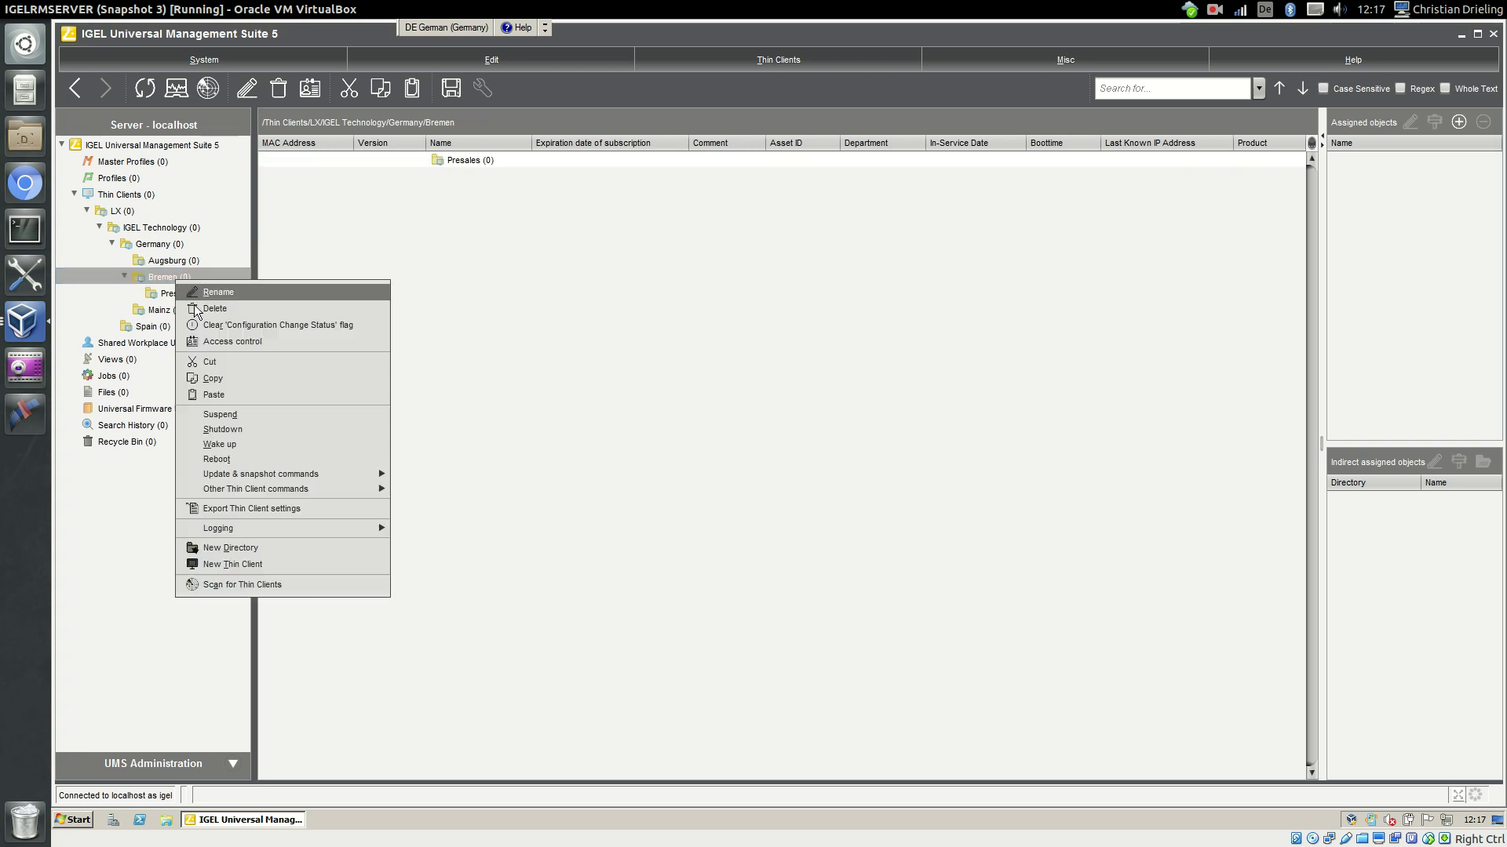
pyautogui.click(268, 552)
pyautogui.write('HR')
pyautogui.press('Return')
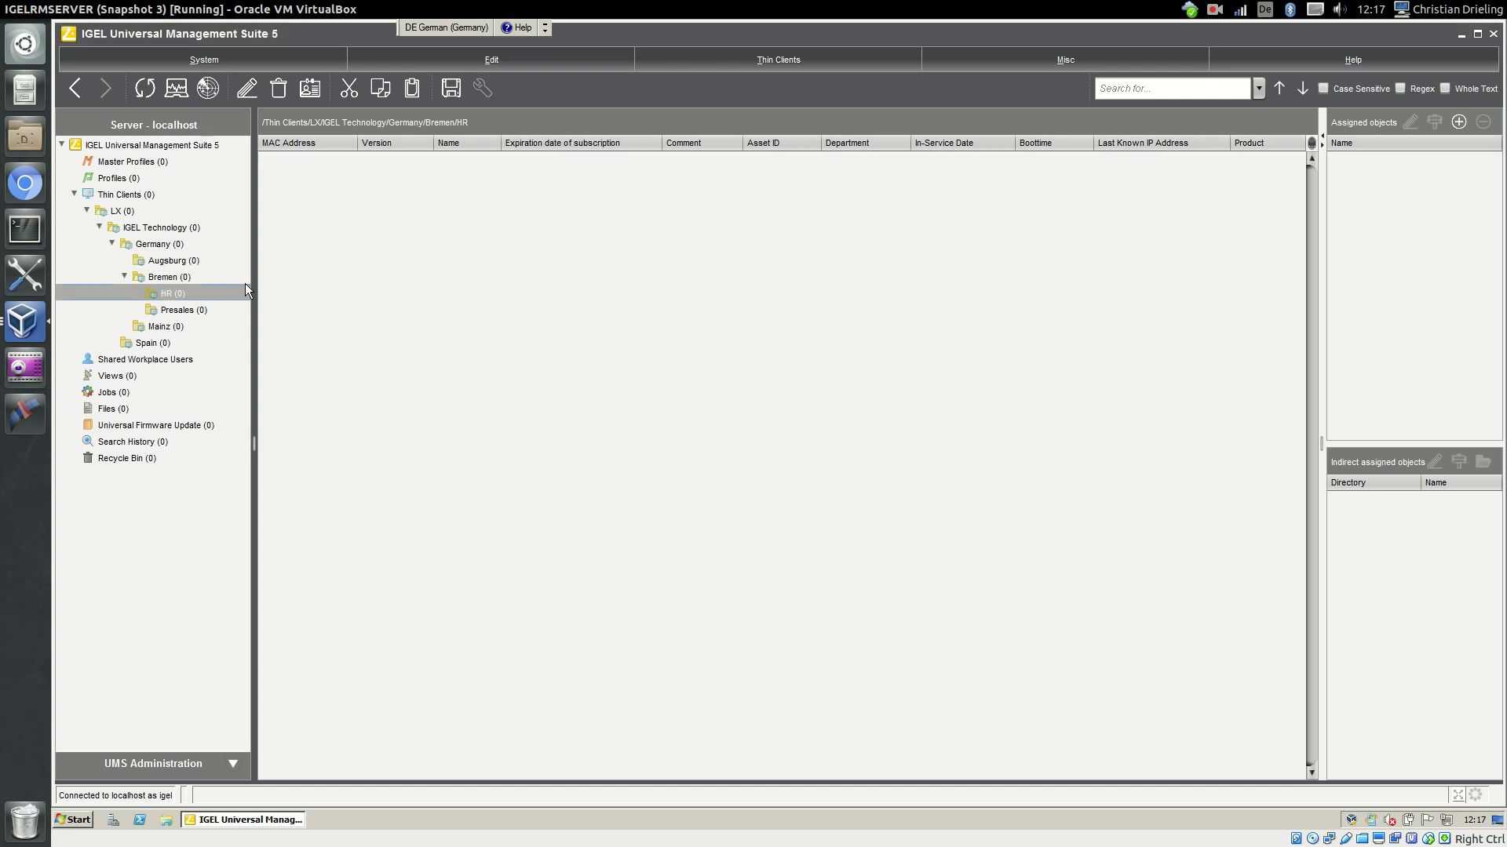
pyautogui.rightClick(162, 280)
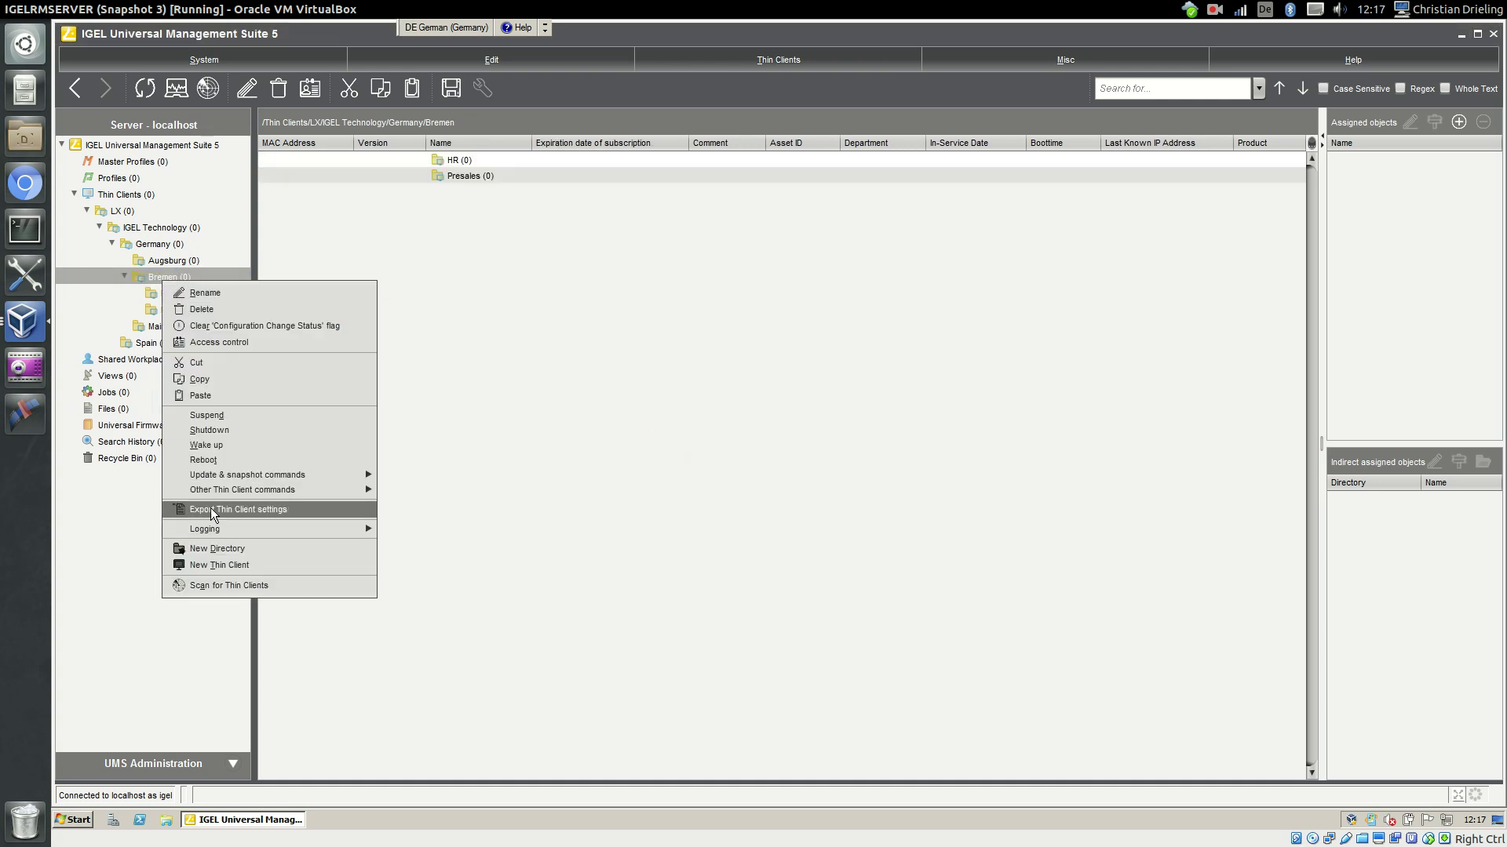
pyautogui.click(233, 554)
pyautogui.write('Sales')
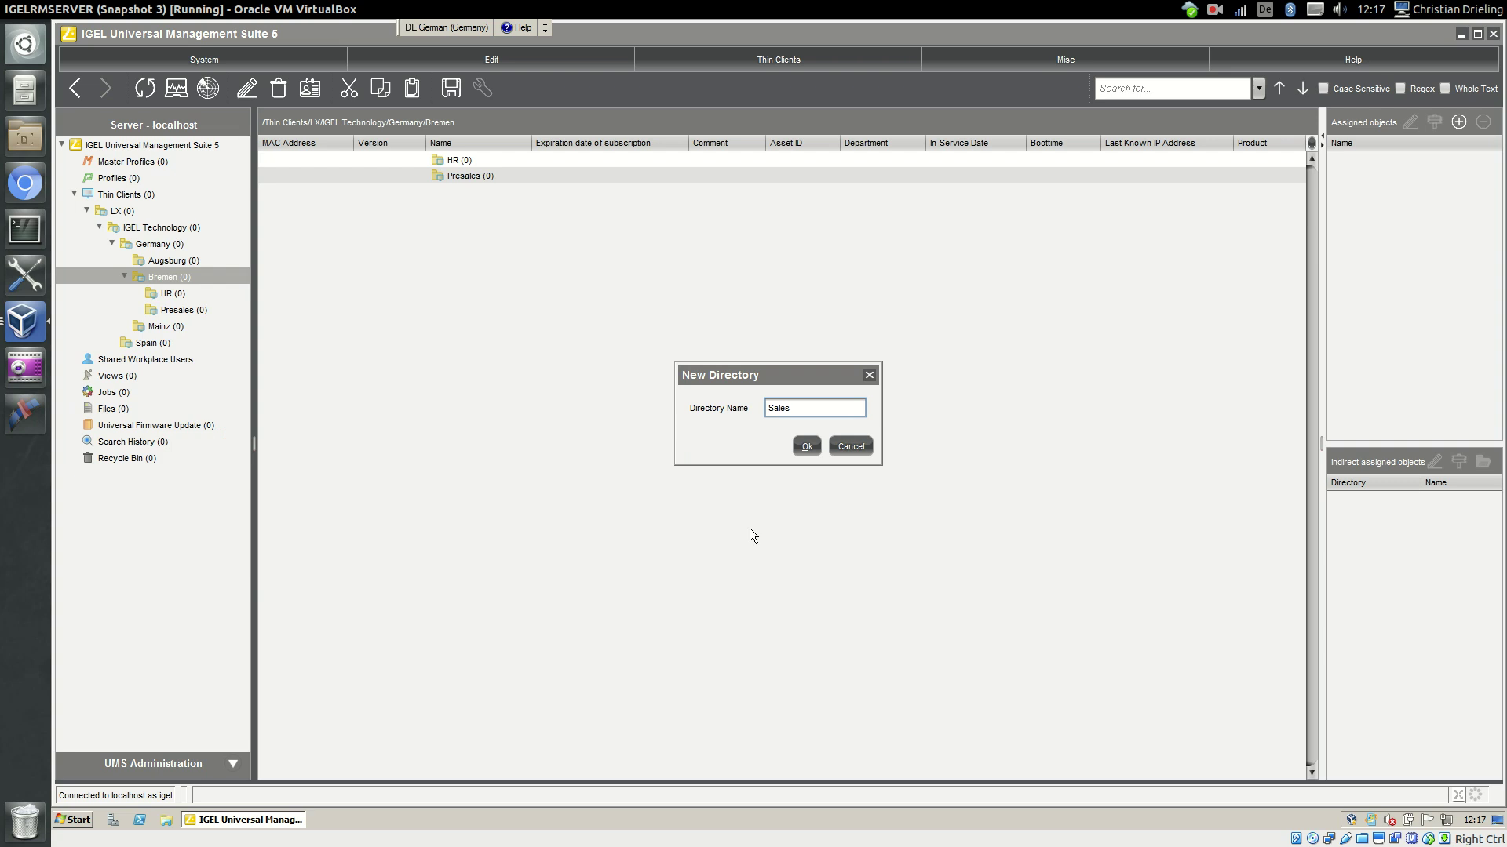
pyautogui.press('Return')
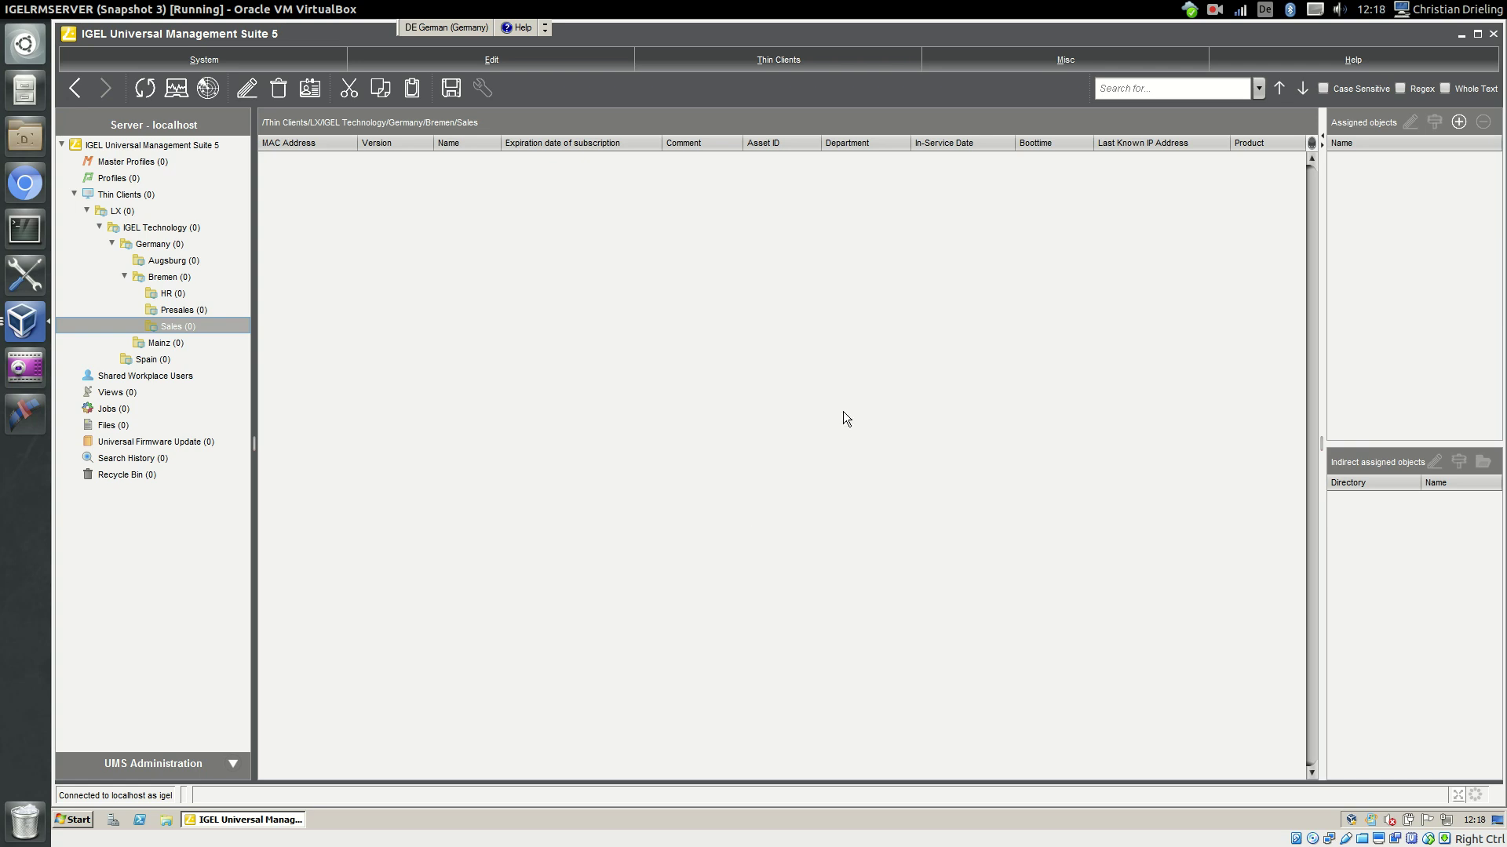
# - From the Thin Clients group, bring up the Scanning for Thin Clients dialog for the local network
pyautogui.click(140, 196)
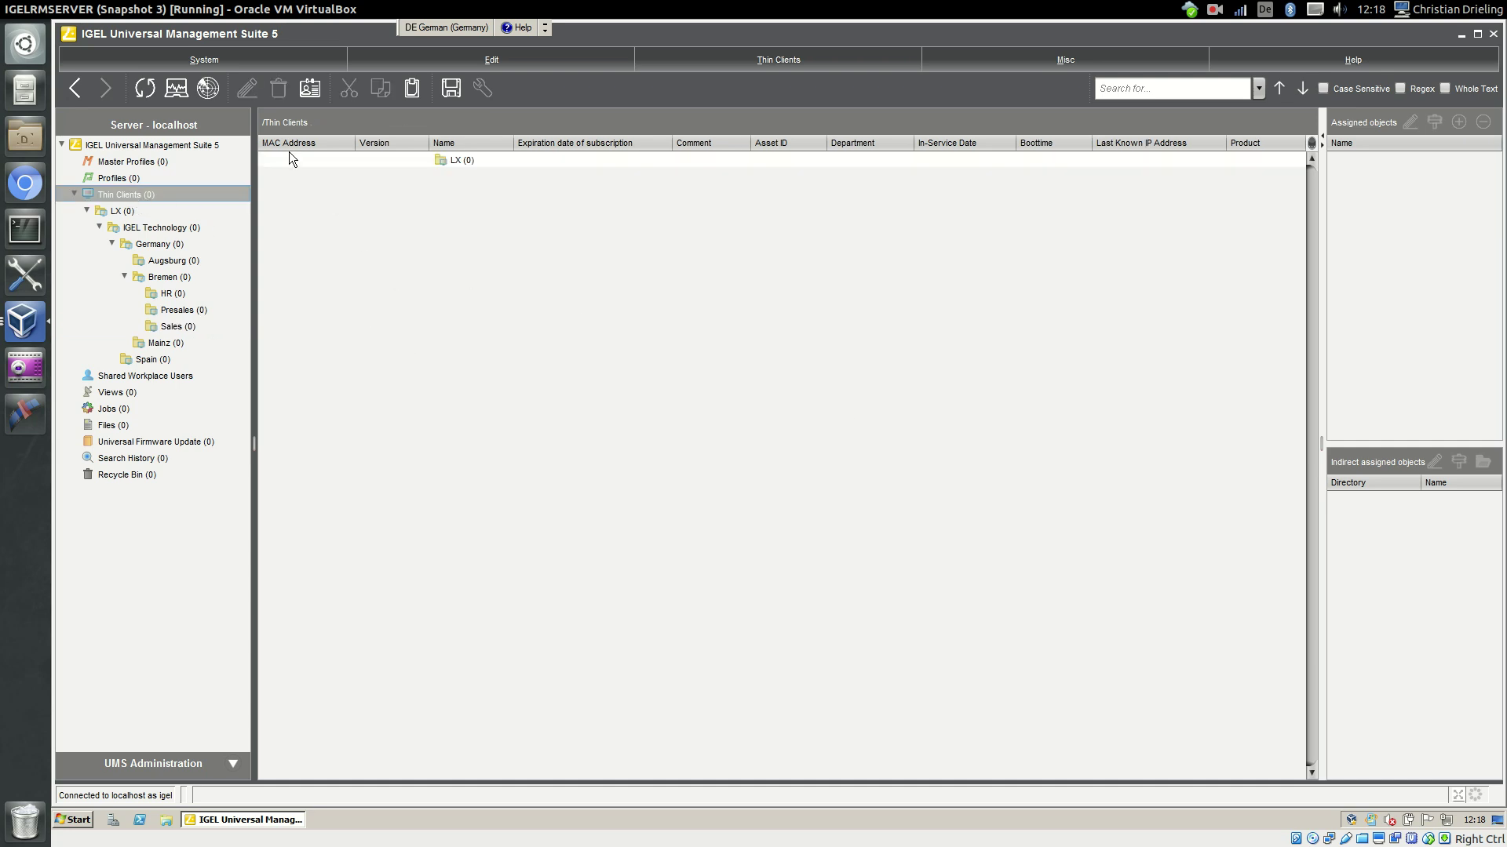
pyautogui.click(207, 89)
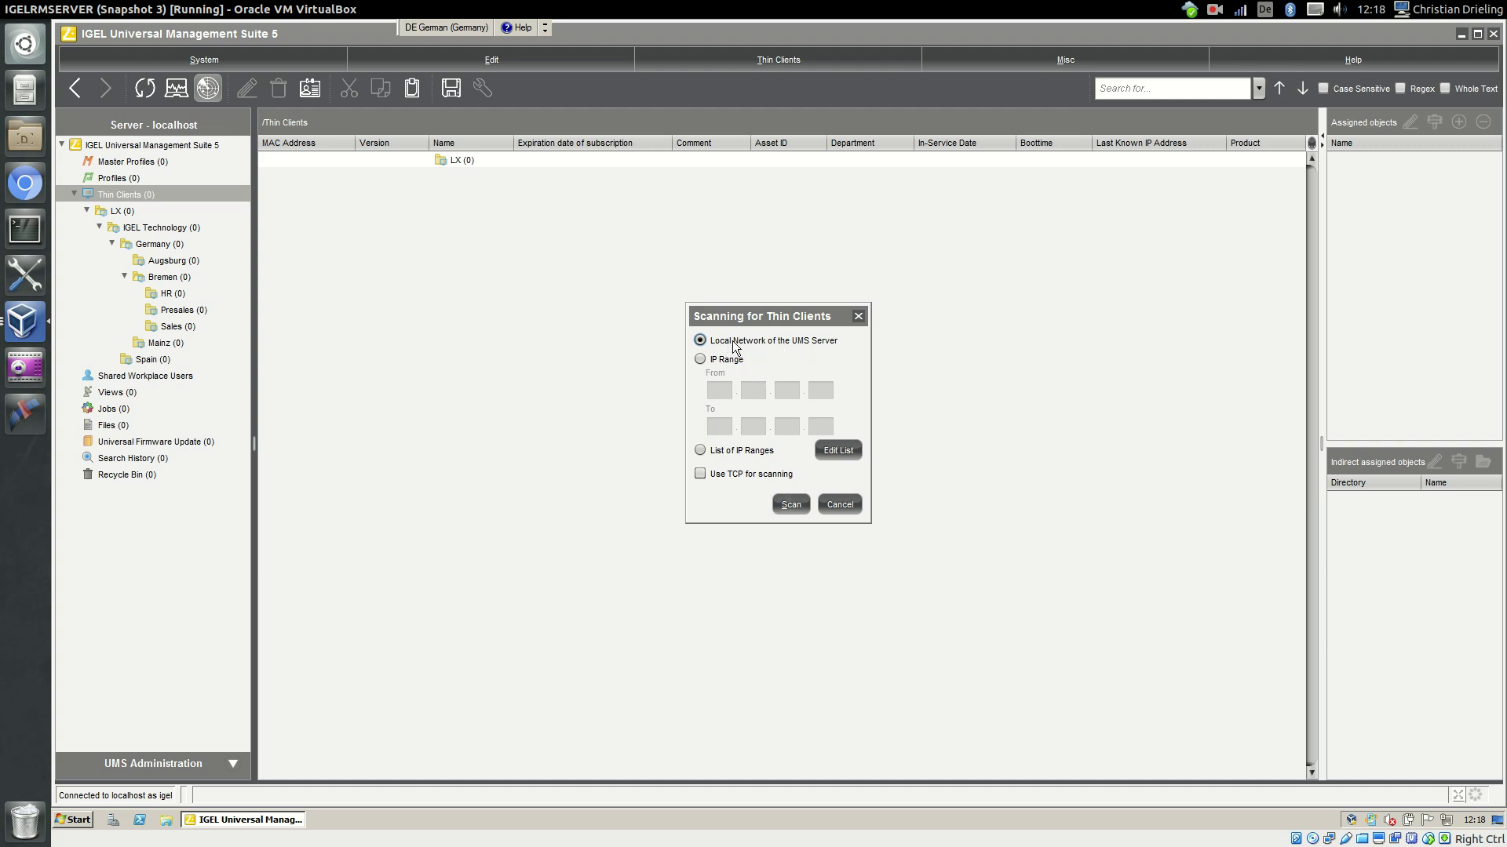
# - Scan the local network, then include and register the found client IGEL-F80F415C8191
pyautogui.click(791, 505)
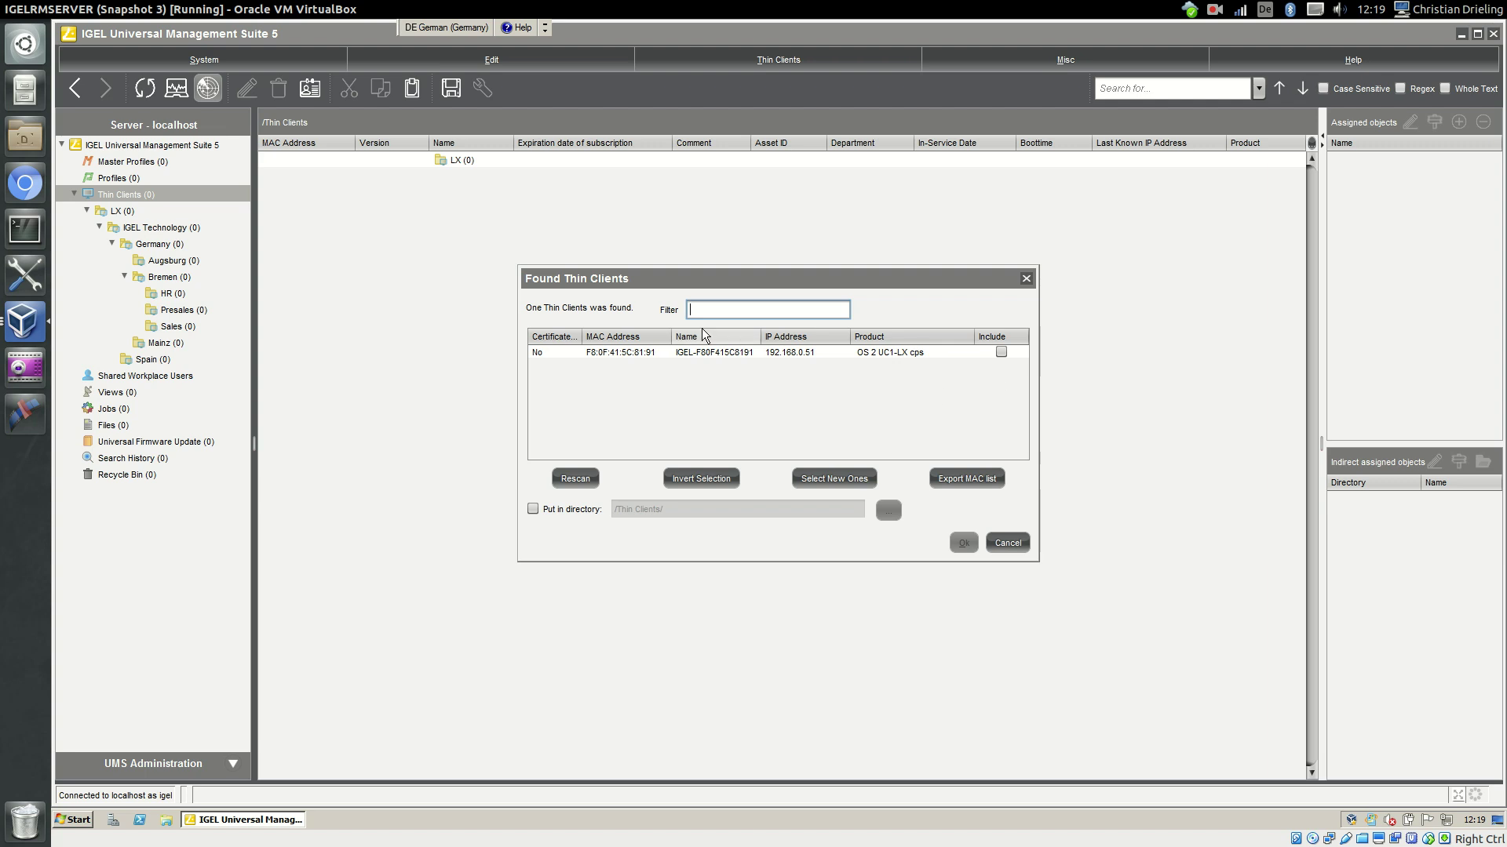
pyautogui.click(1001, 352)
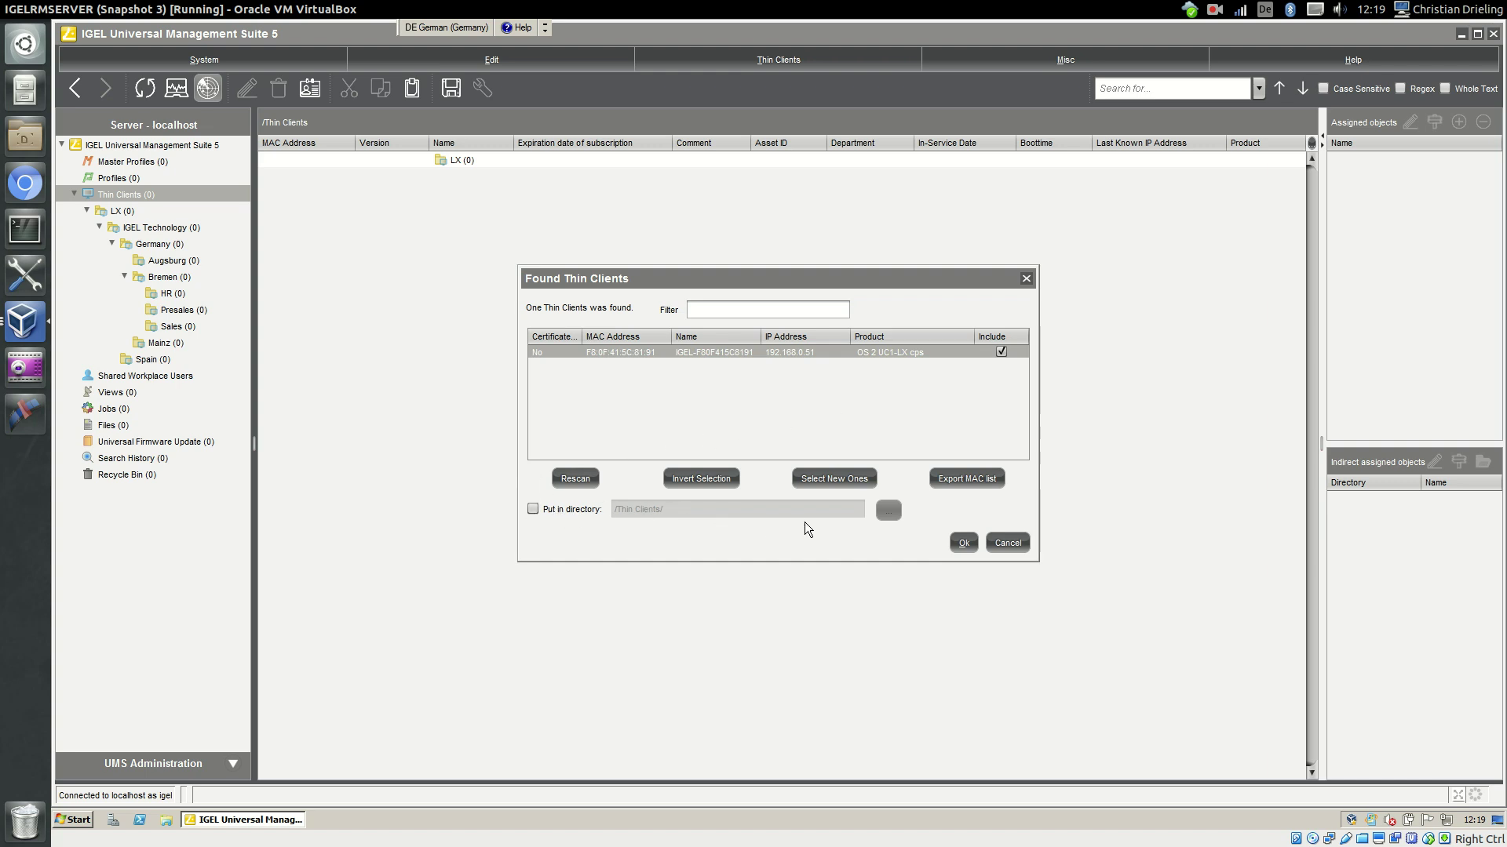
pyautogui.click(961, 542)
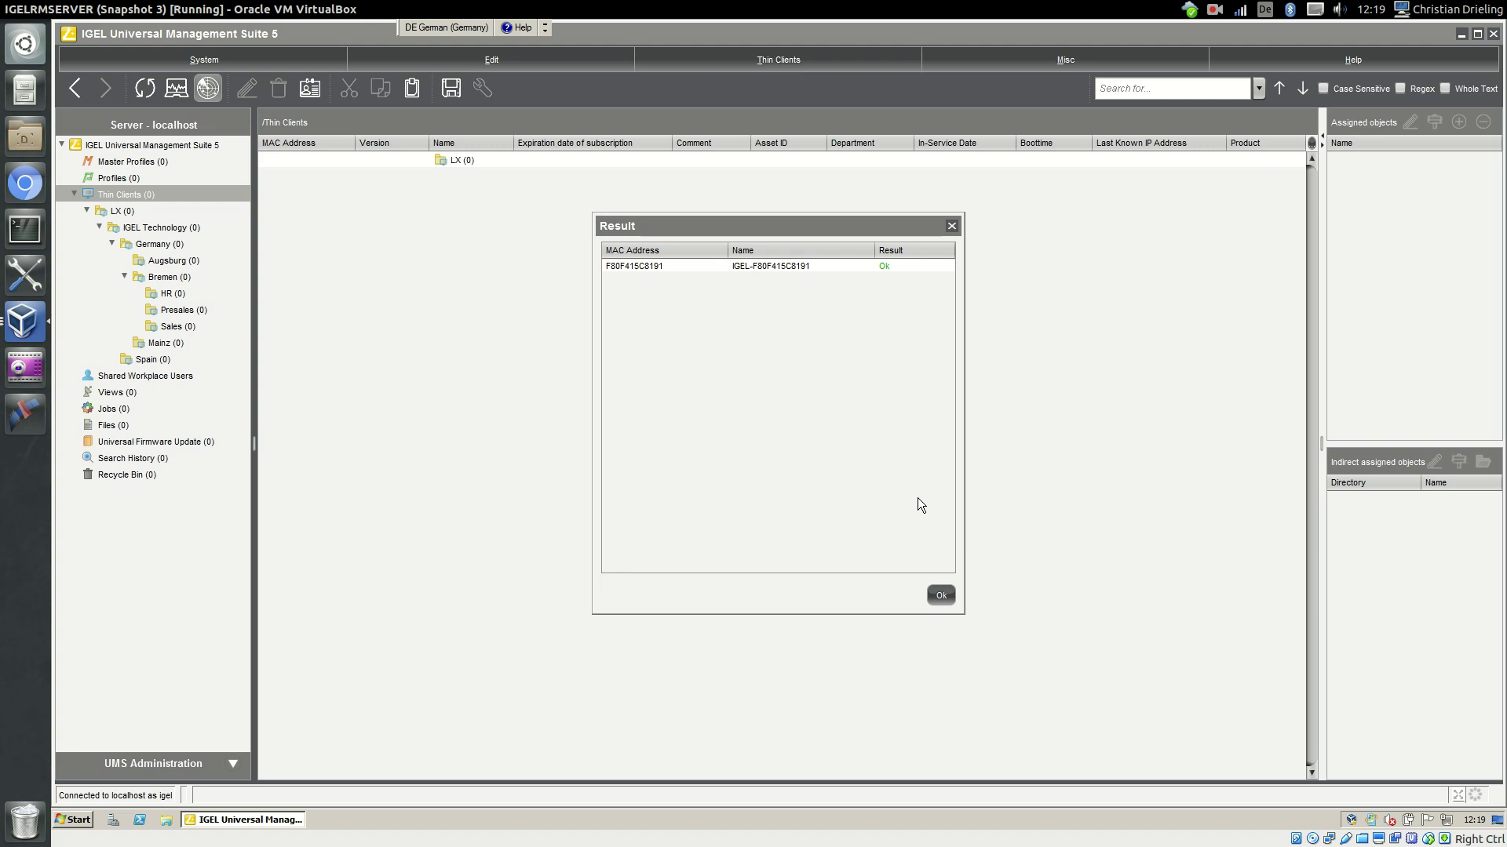
# - Dismiss the registration result and rescan, cancelling the found-clients list without registering anything
pyautogui.click(941, 597)
pyautogui.click(208, 89)
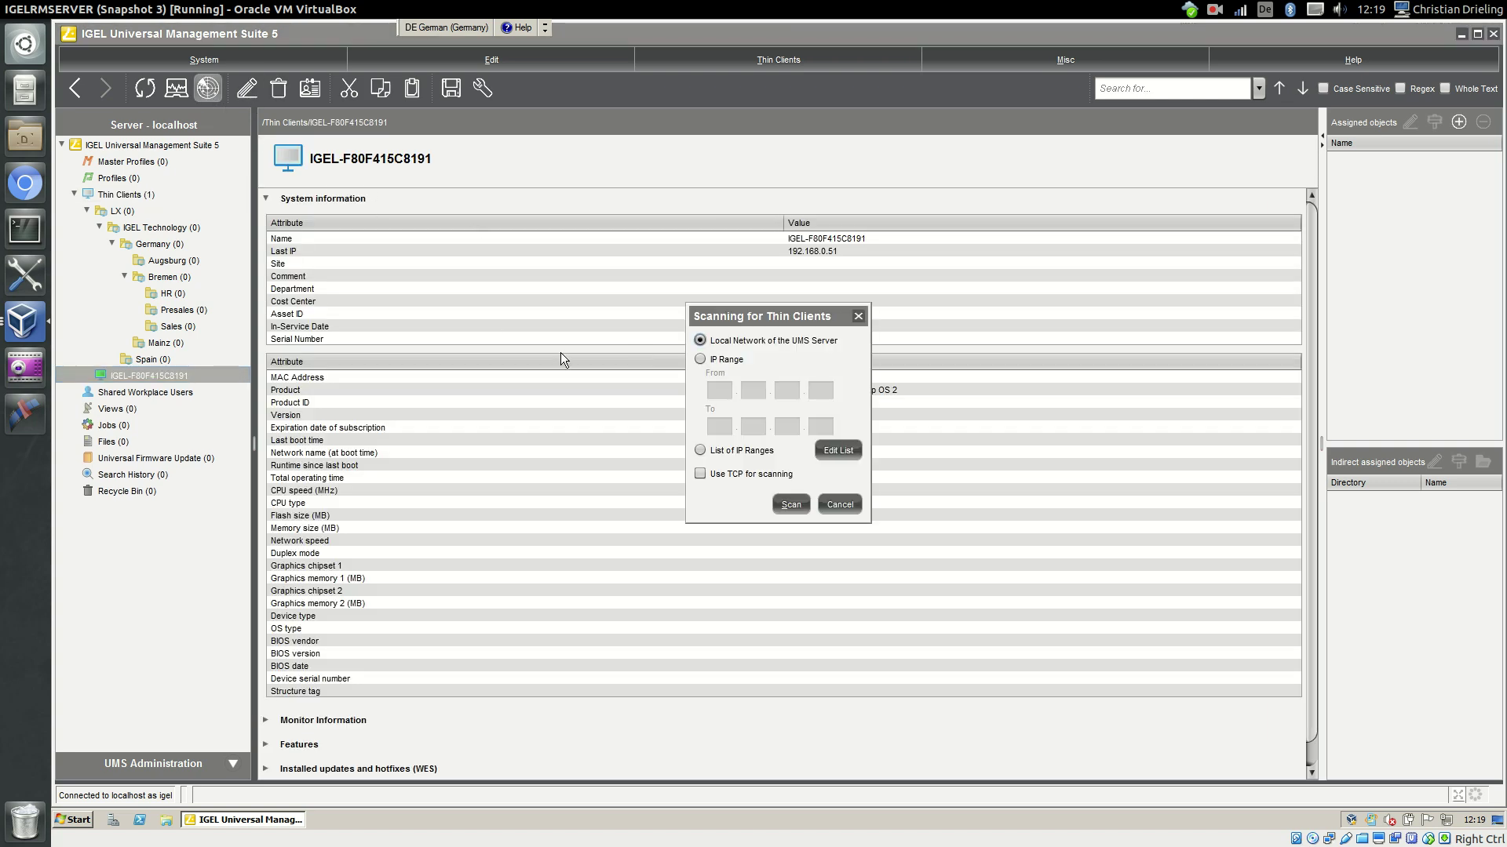
pyautogui.click(788, 506)
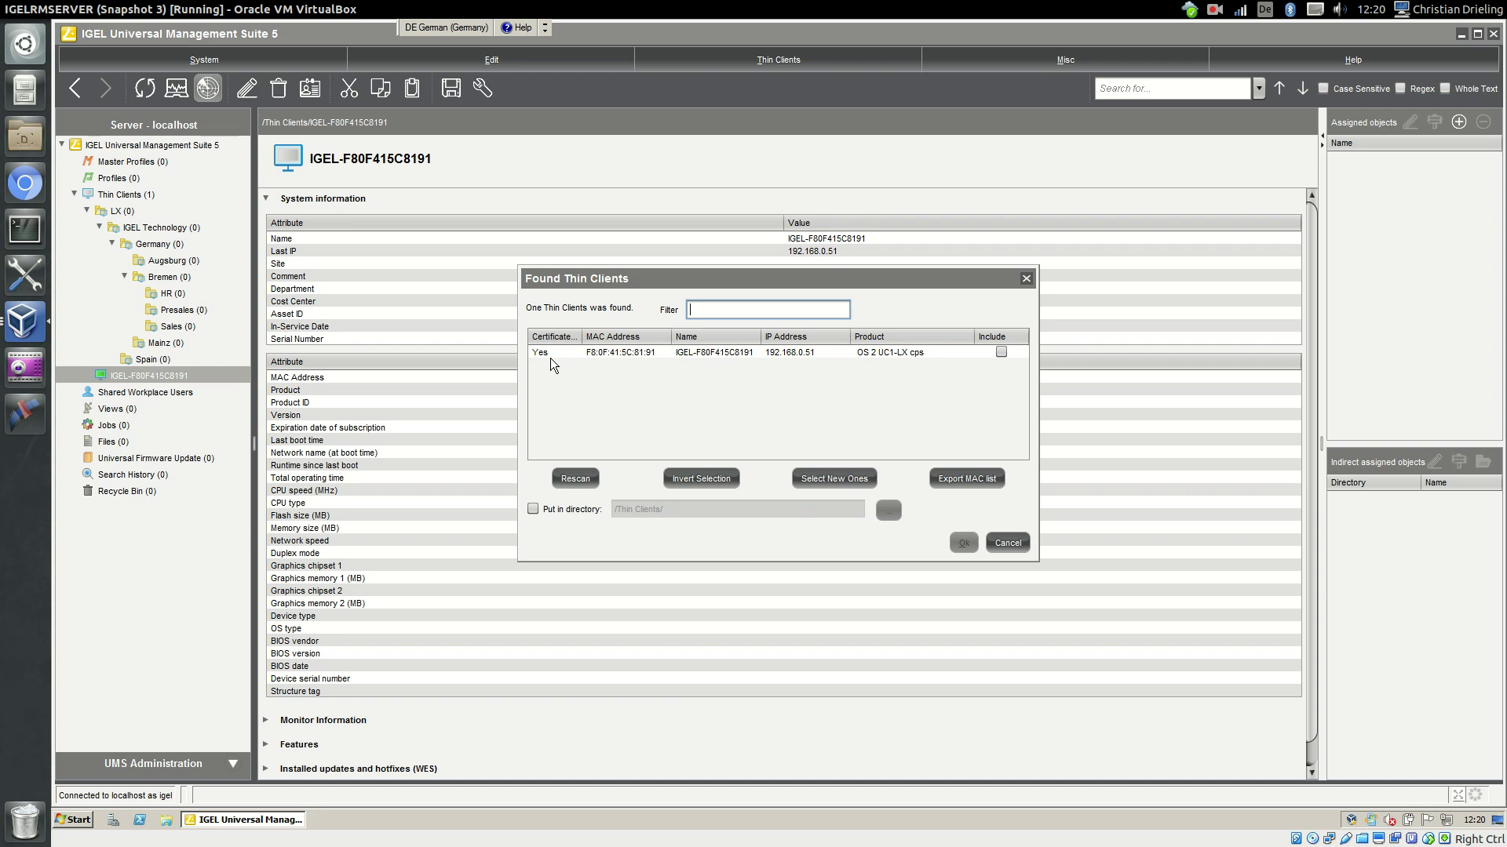
pyautogui.click(1008, 543)
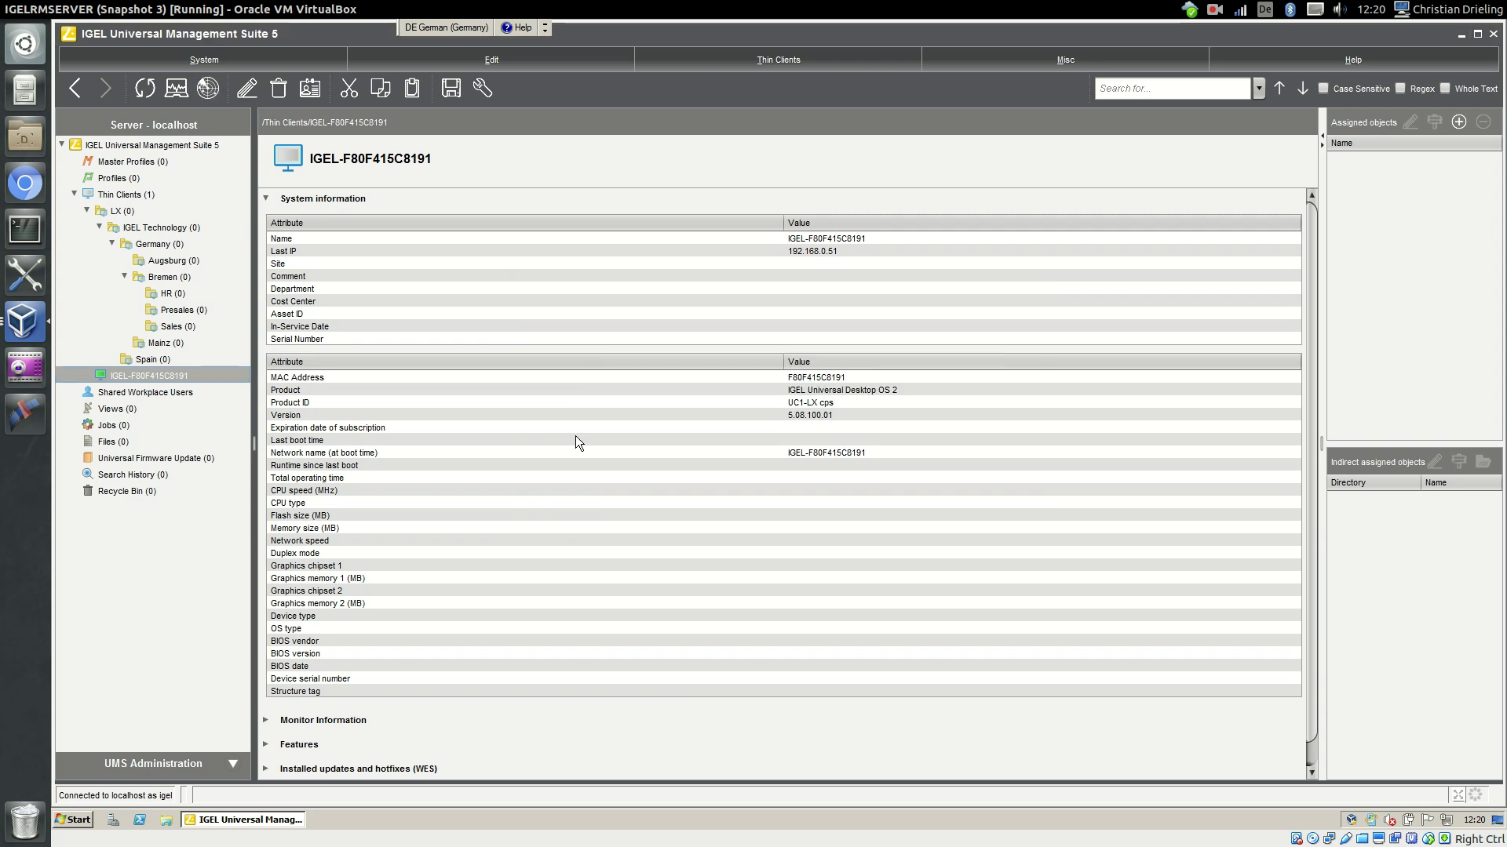
# - Run Refresh system information on IGEL-F80F415C8191 to load its hardware details
pyautogui.rightClick(146, 371)
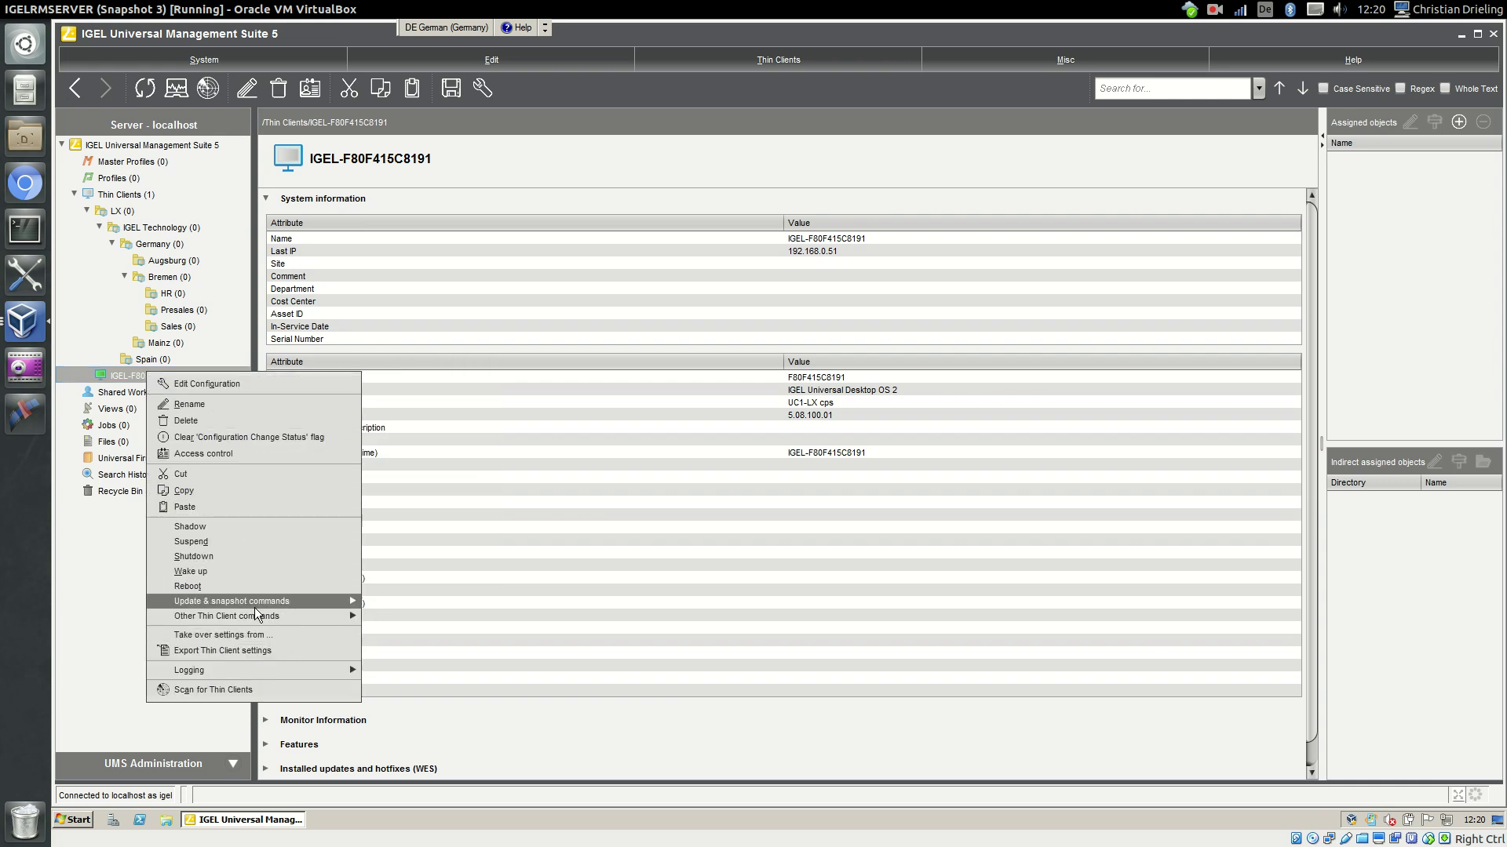
pyautogui.moveTo(265, 618)
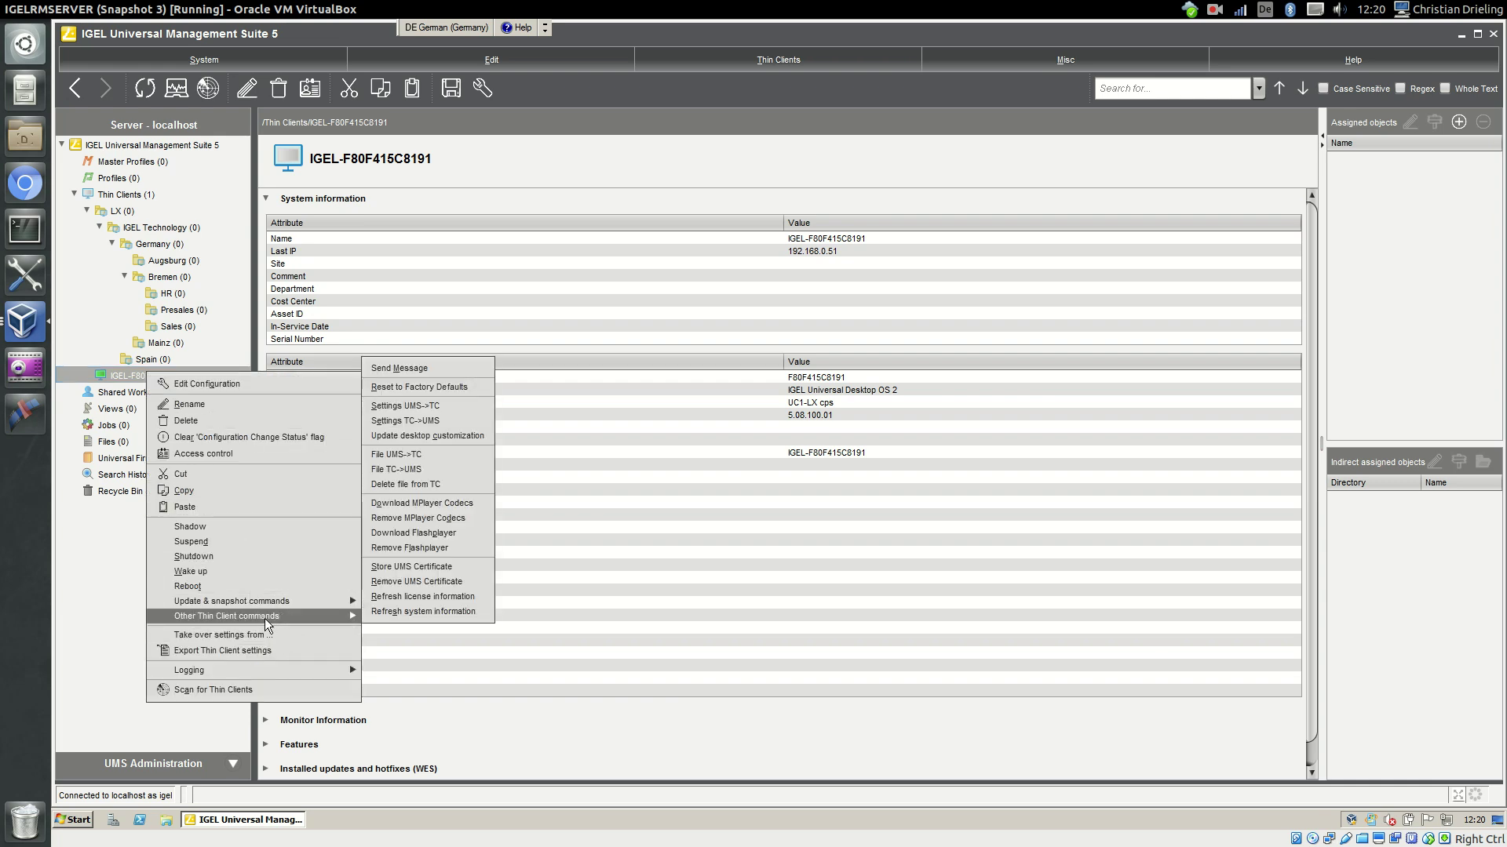
pyautogui.click(435, 611)
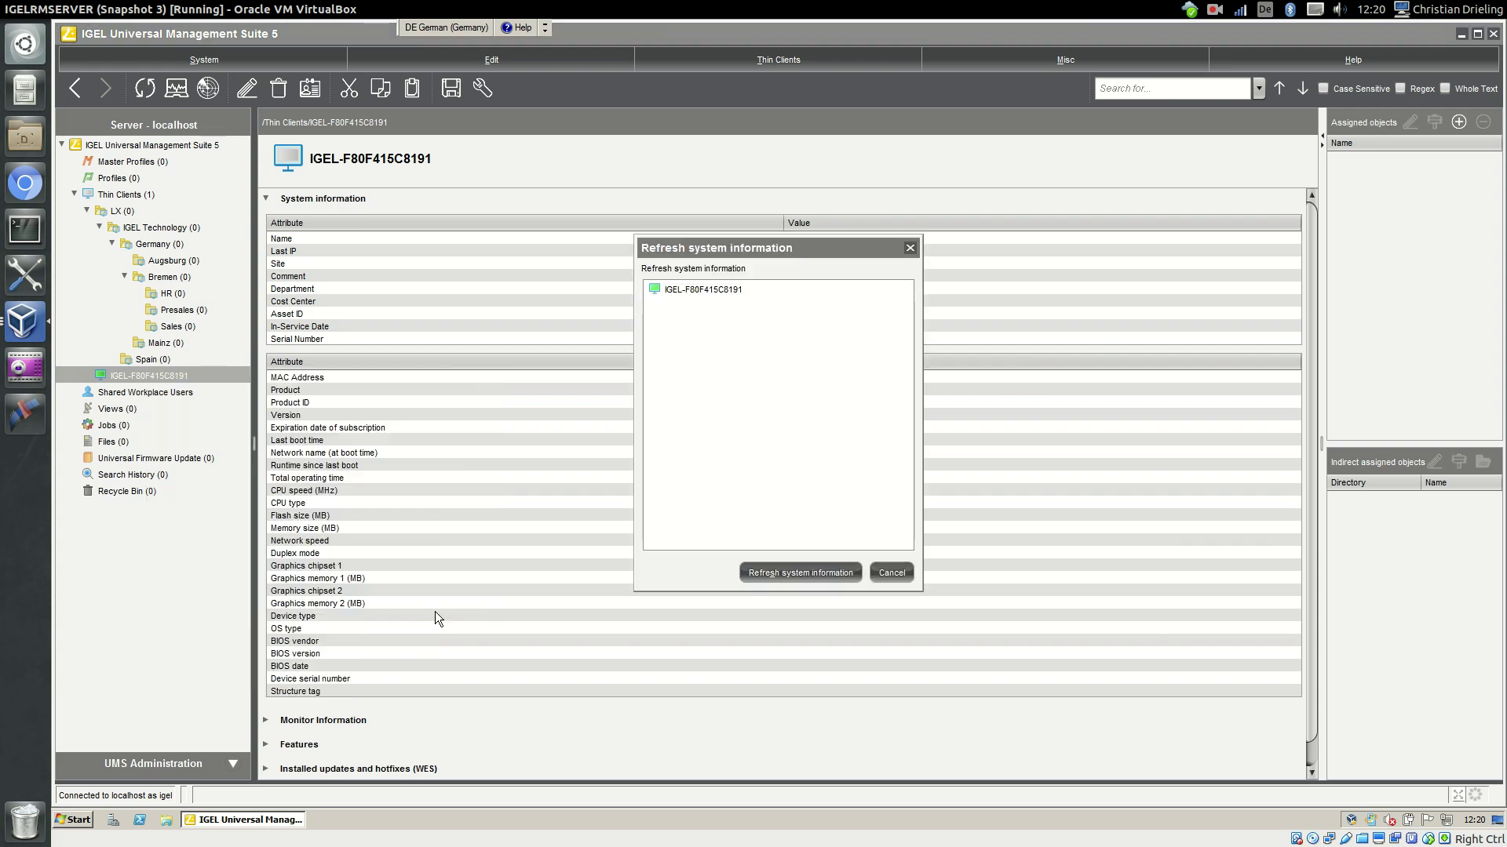
pyautogui.click(802, 572)
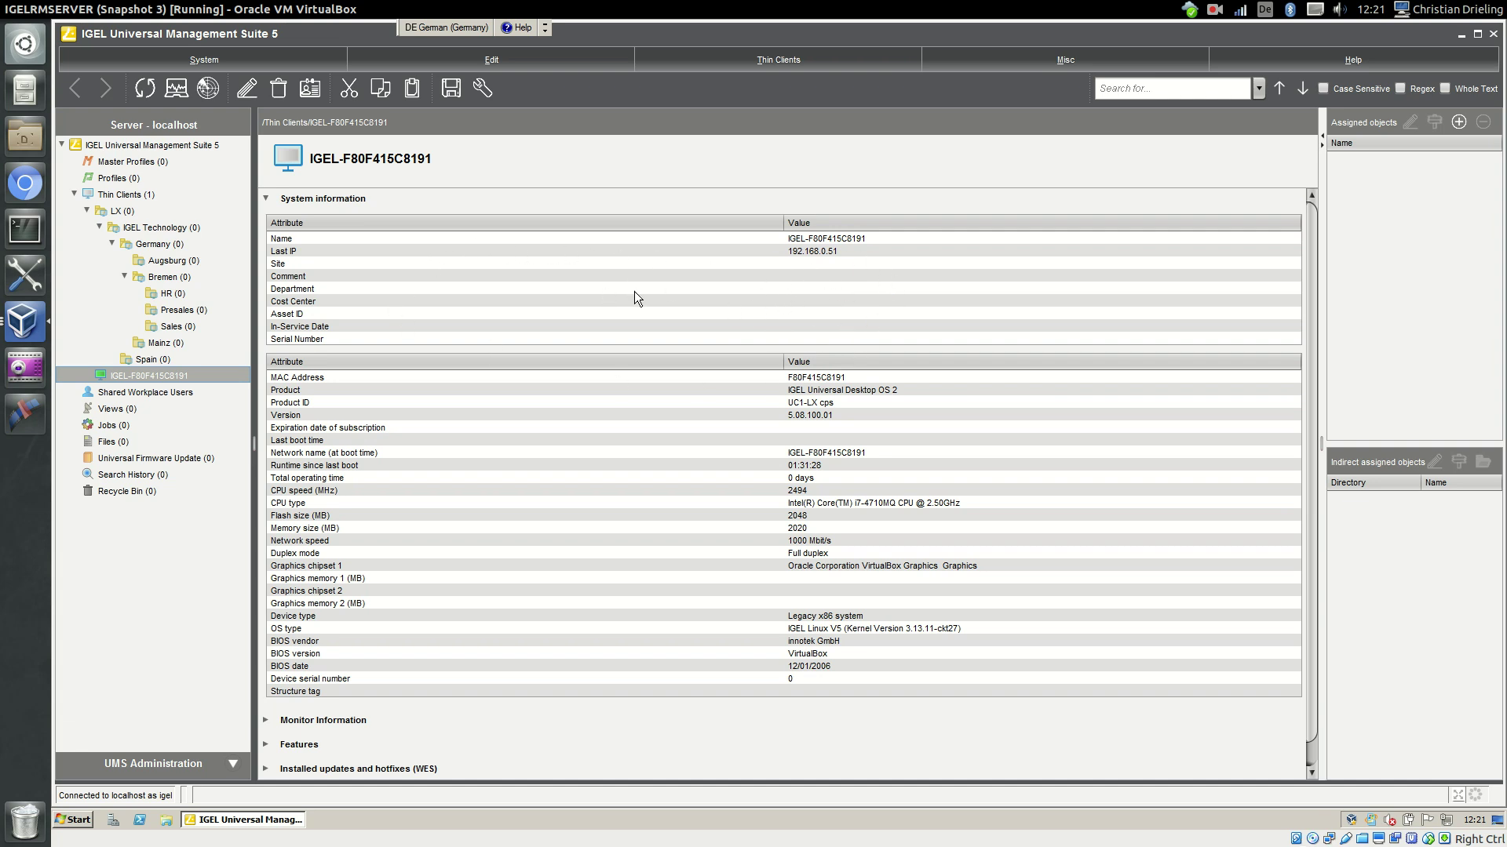
# - Enter comment 'Virtual Thin Client for Testing' and Asset ID 123456 for IGEL-F80F415C8191
pyautogui.doubleClick(803, 276)
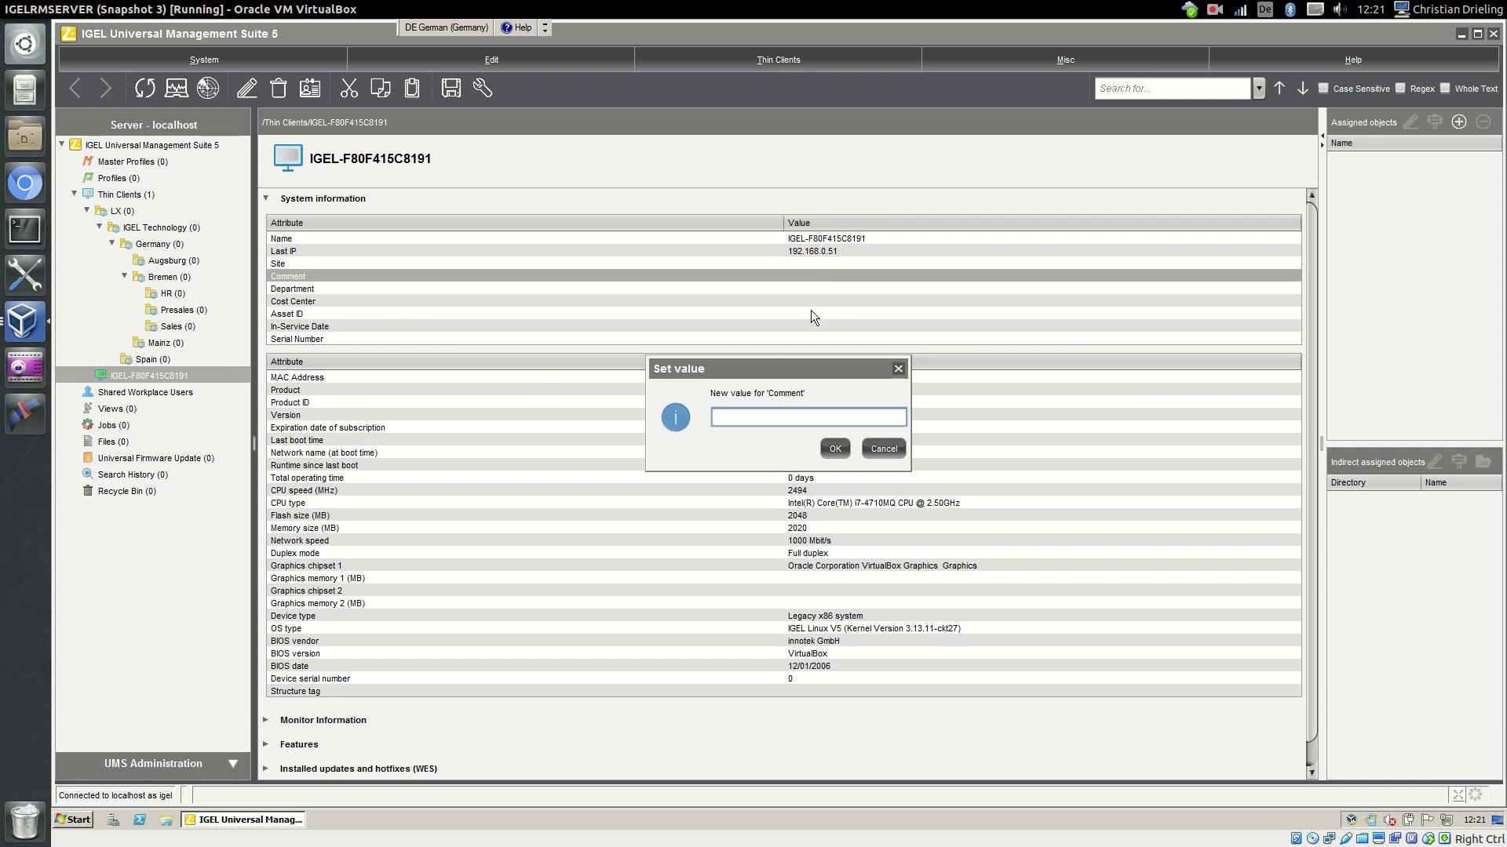
pyautogui.write('Virtual Thin Client for Testing')
pyautogui.press('Return')
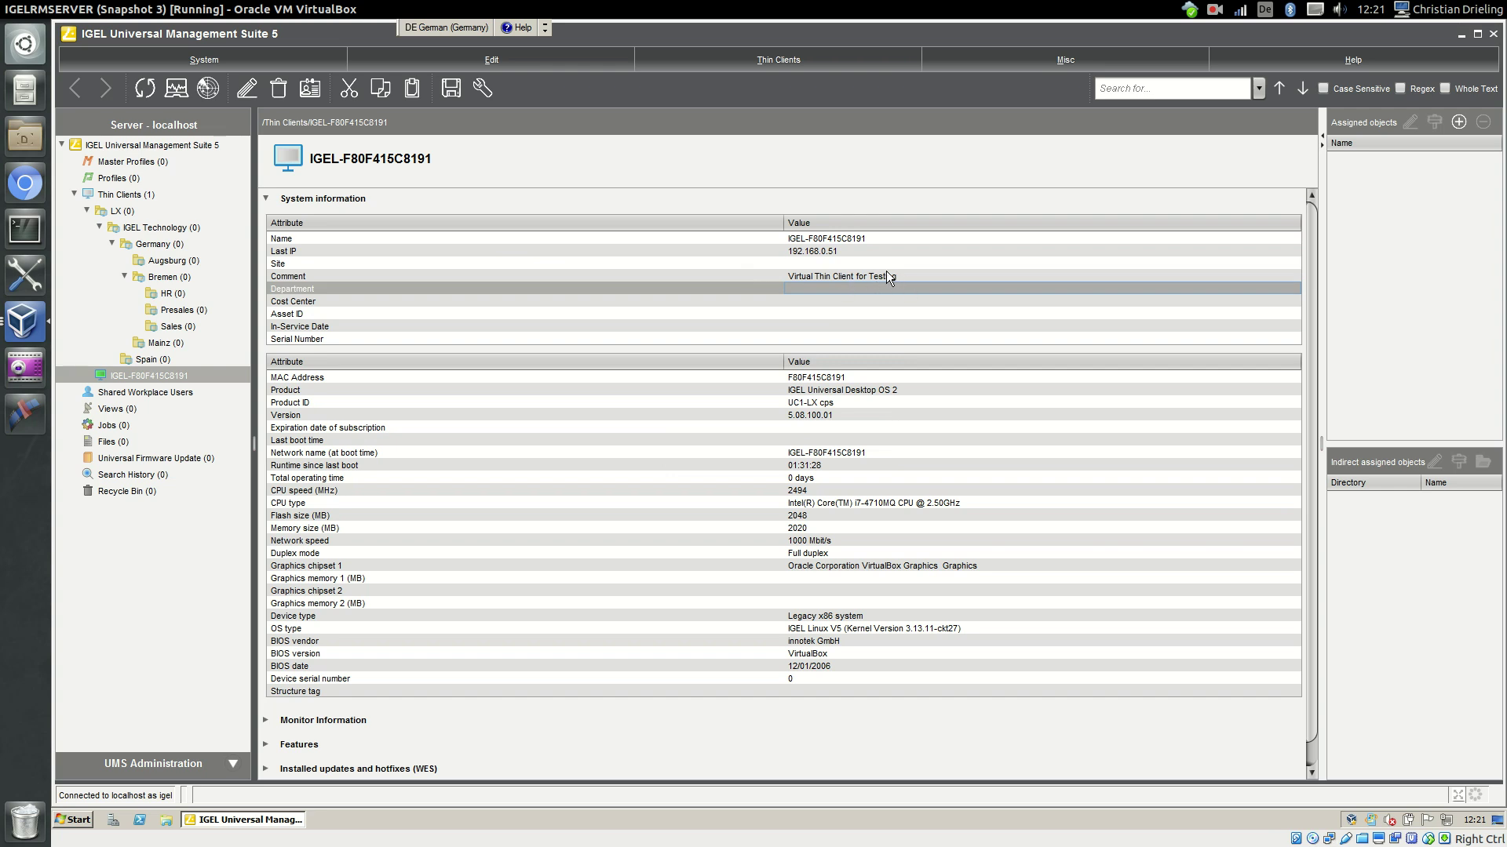
pyautogui.doubleClick(813, 313)
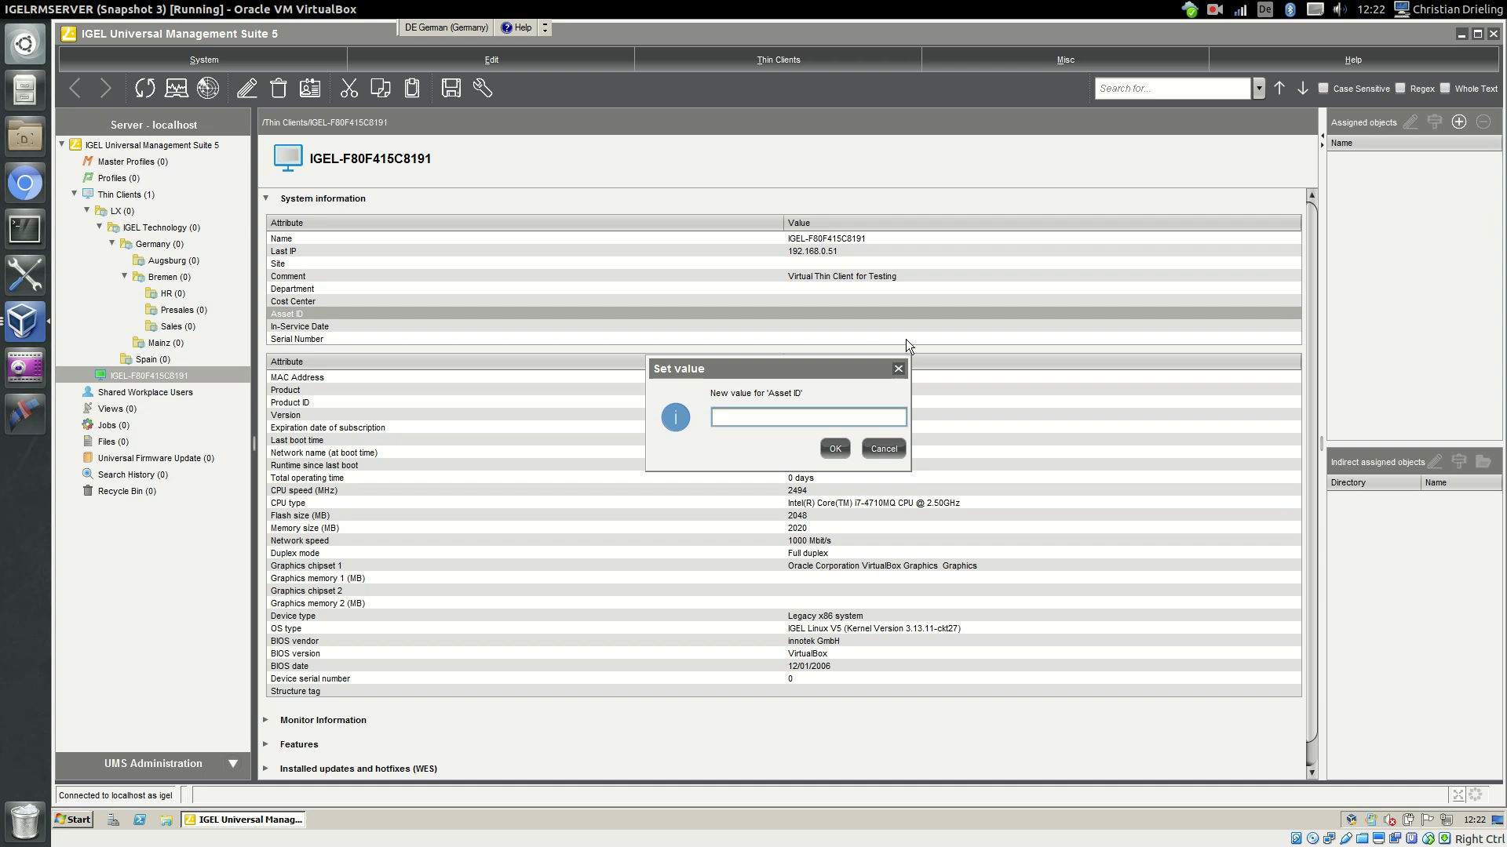
pyautogui.write('123456')
pyautogui.press('Return')
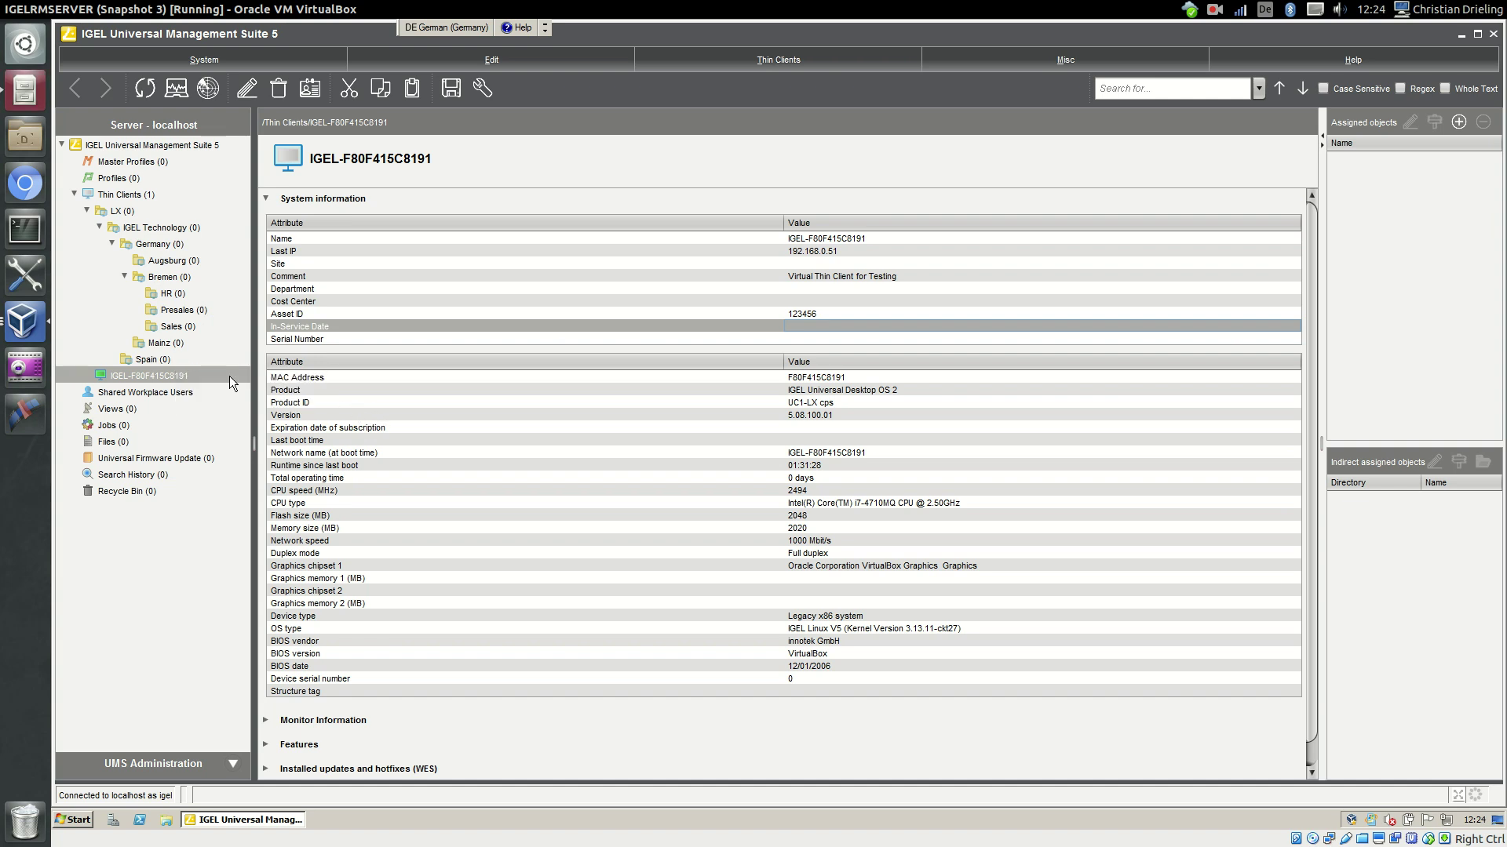
# - Browse the thin client's context menu, then select IGEL Technology to prompt saving the edits
pyautogui.rightClick(156, 376)
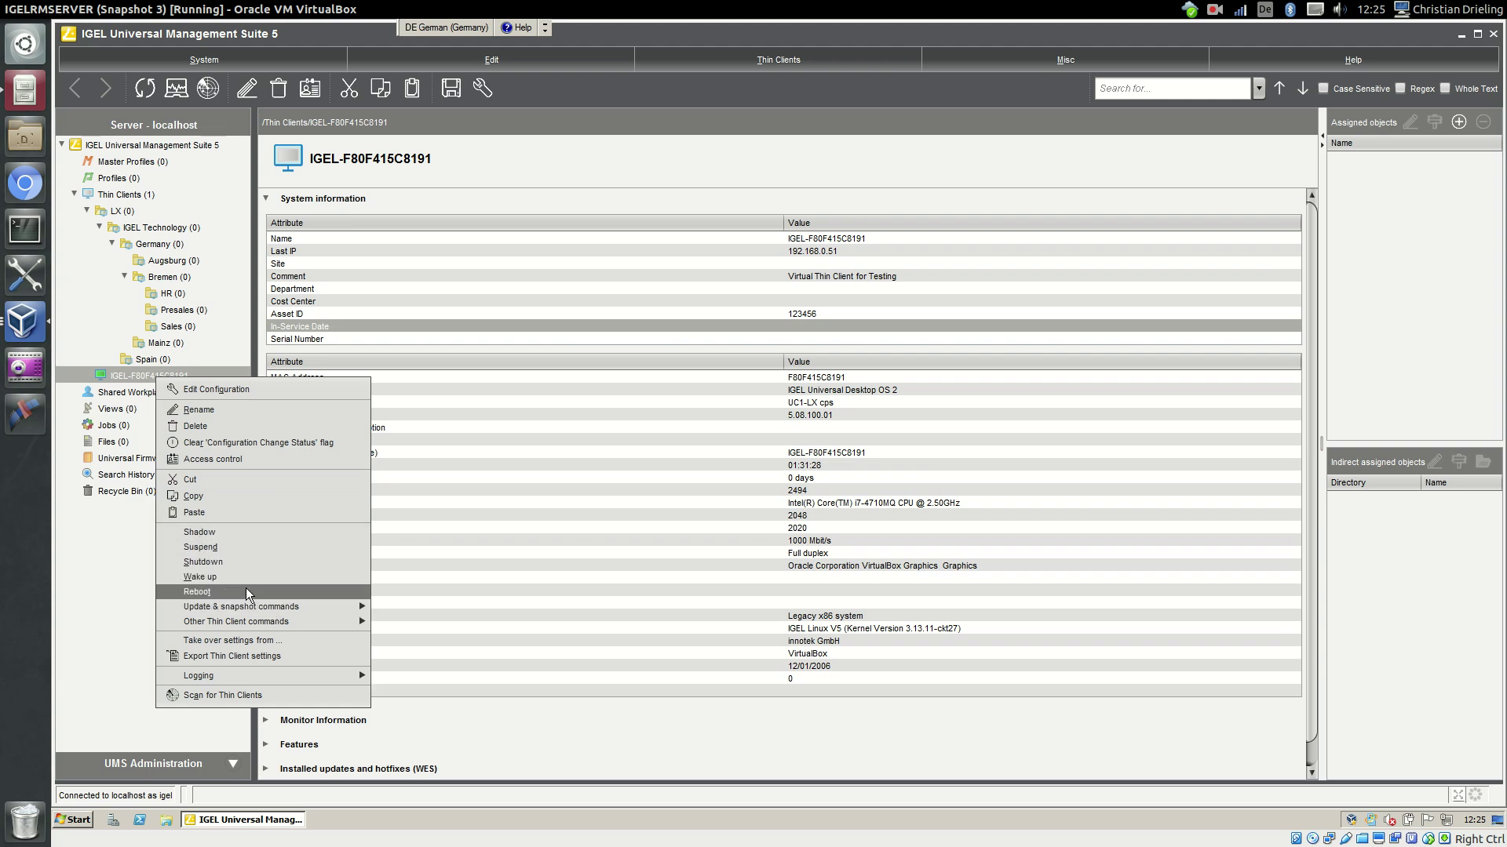
pyautogui.moveTo(302, 609)
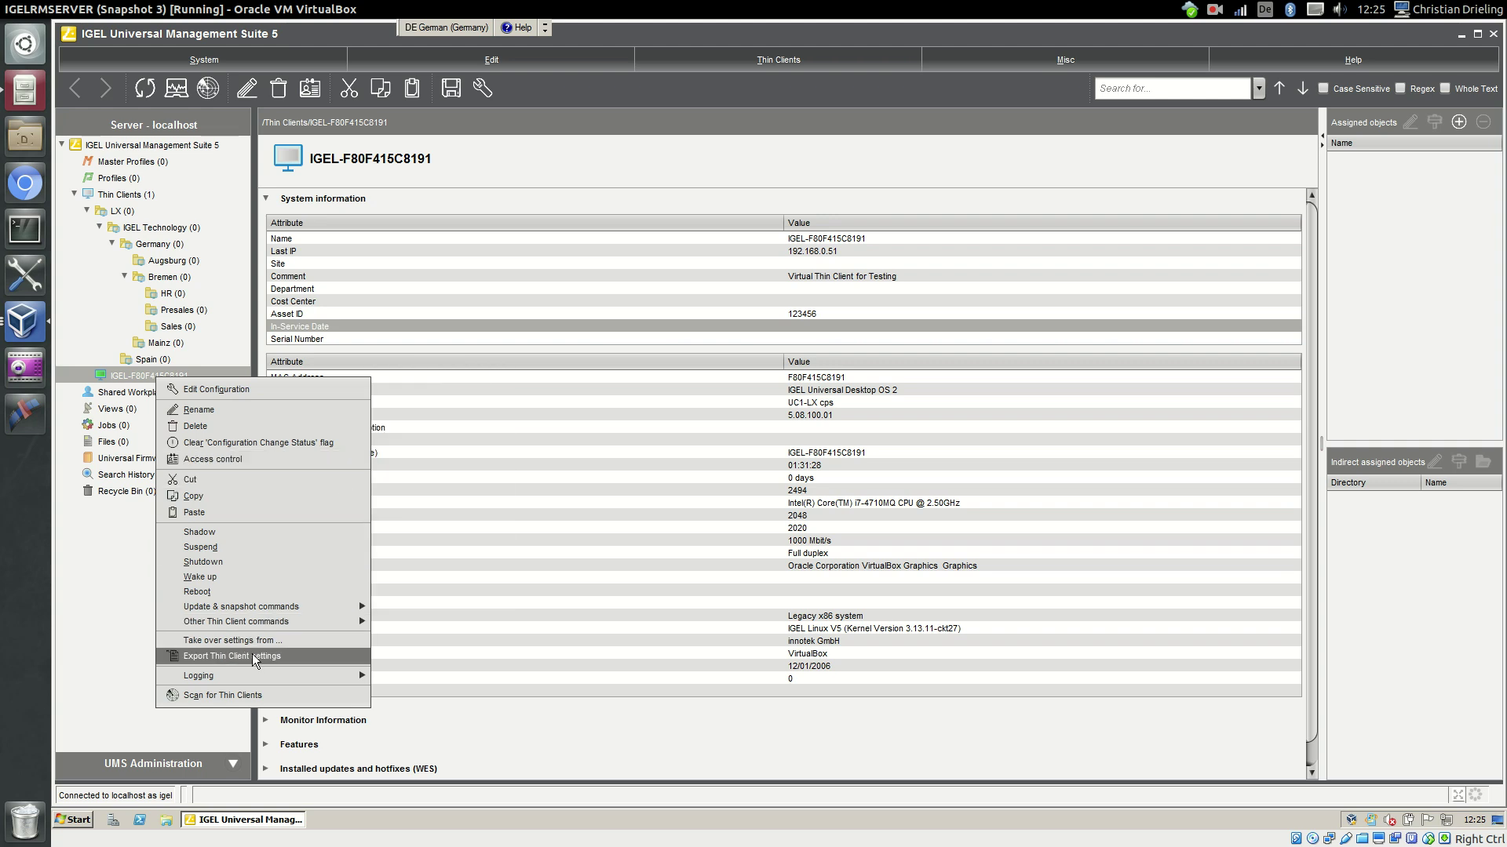
pyautogui.click(308, 621)
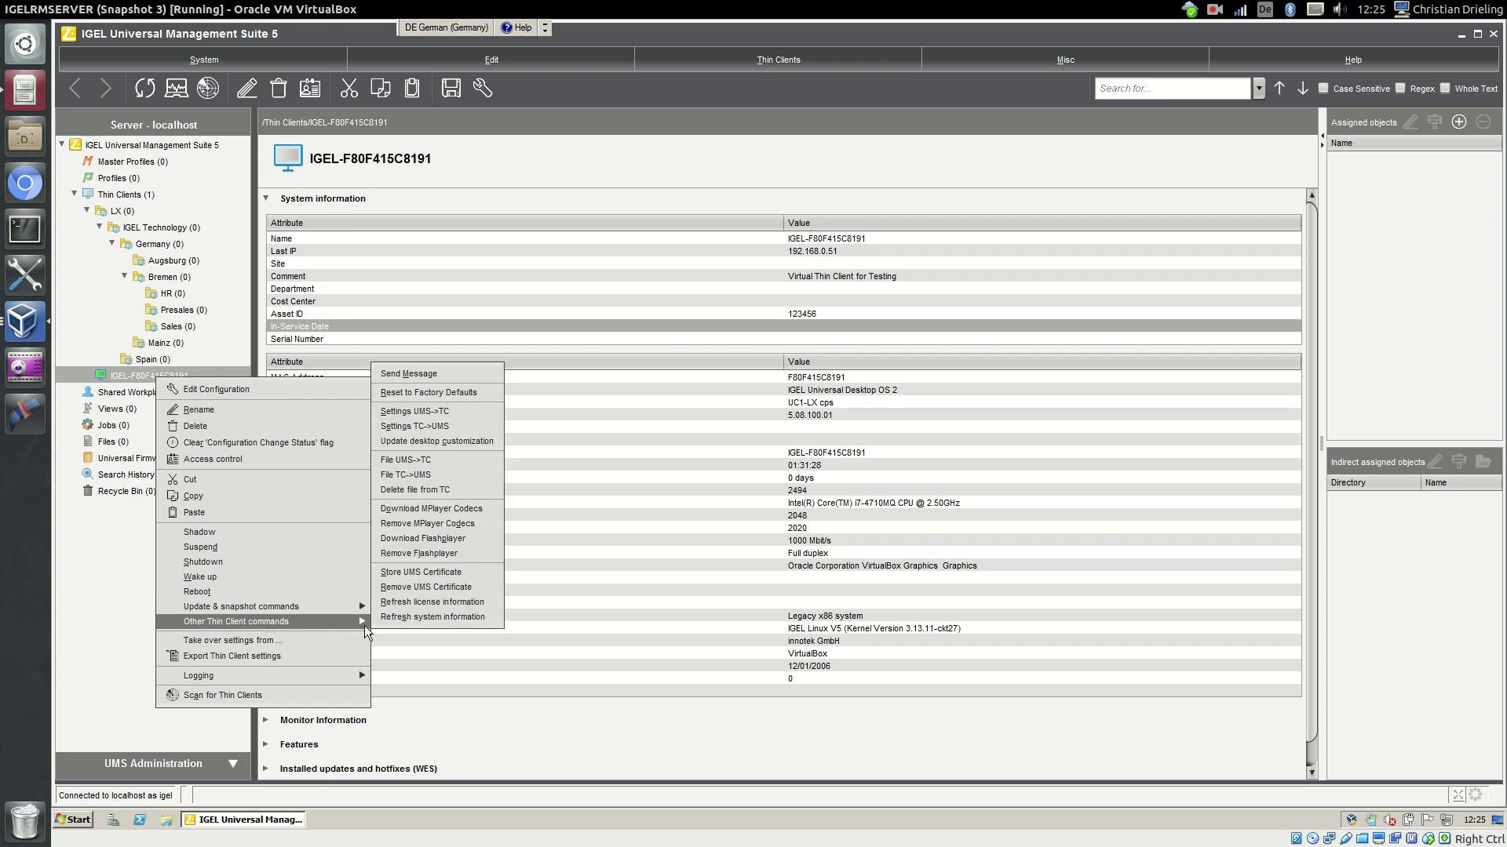
pyautogui.click(126, 377)
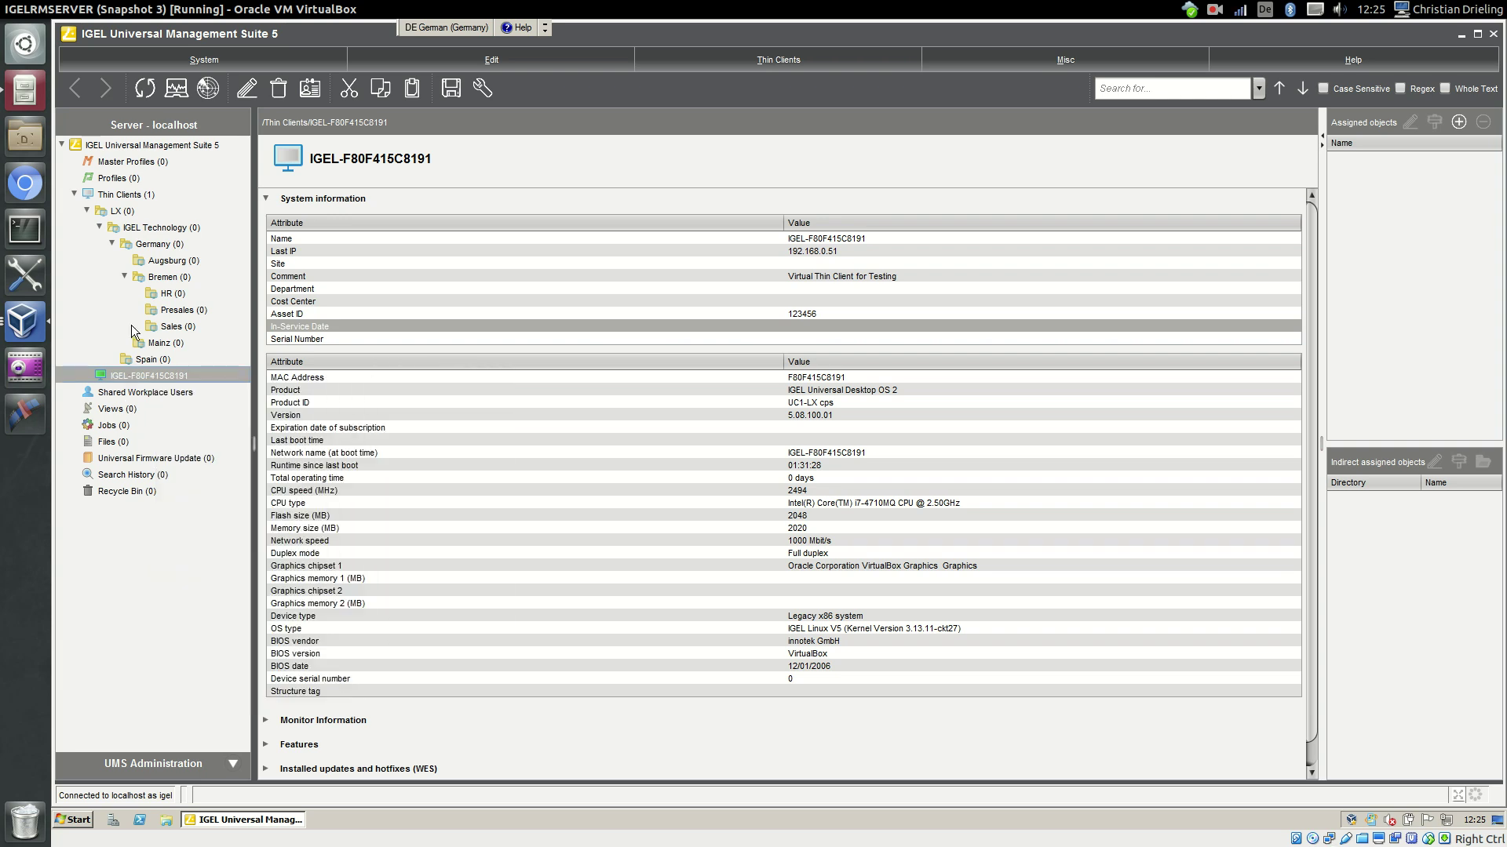
pyautogui.click(138, 226)
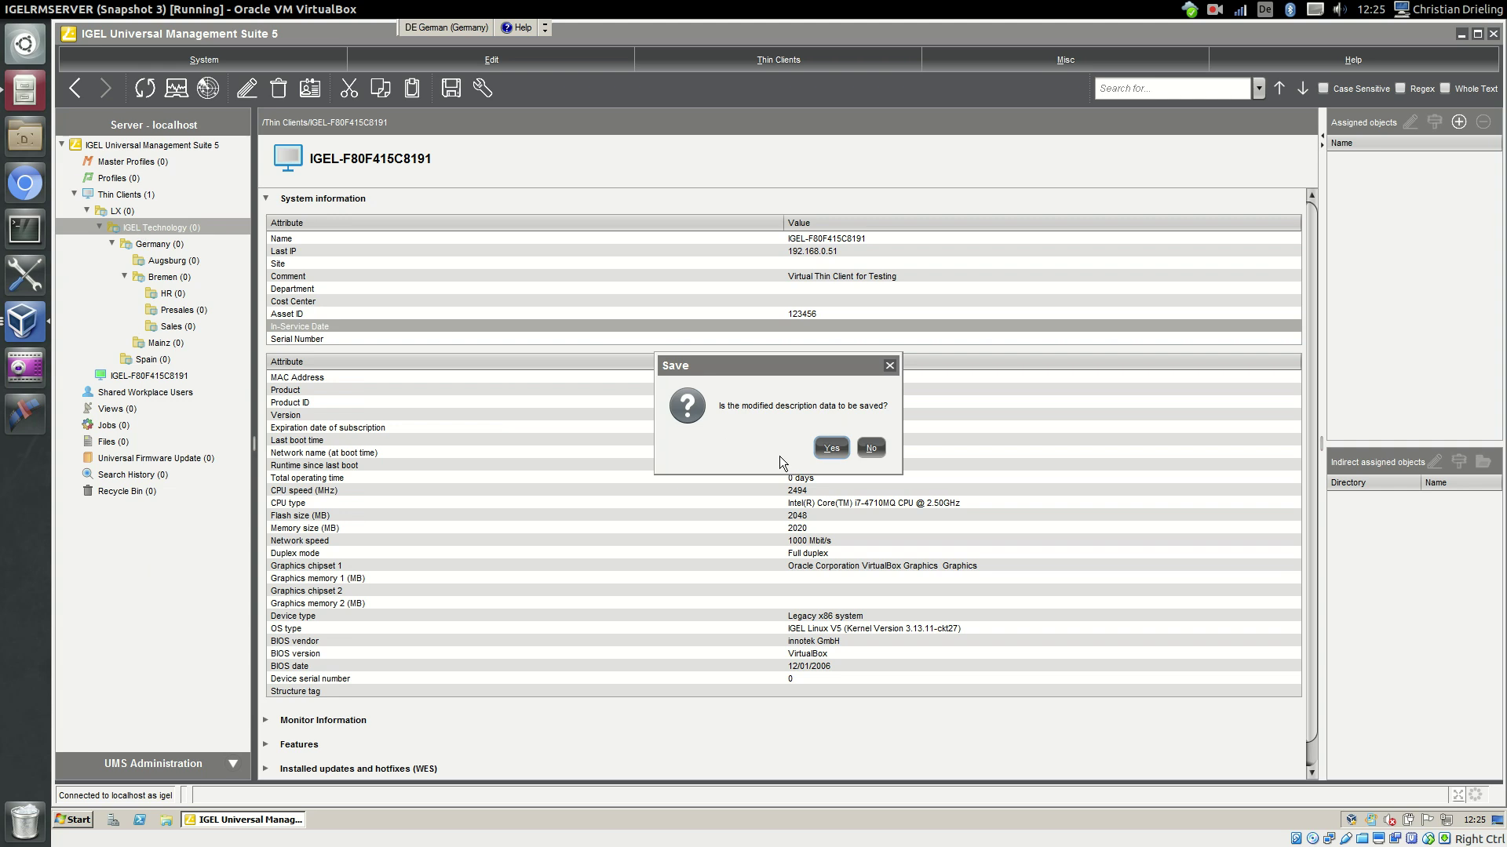
# - Save the description changes and display the IGEL Technology folder's Germany and Spain subfolders
pyautogui.click(831, 447)
pyautogui.rightClick(138, 226)
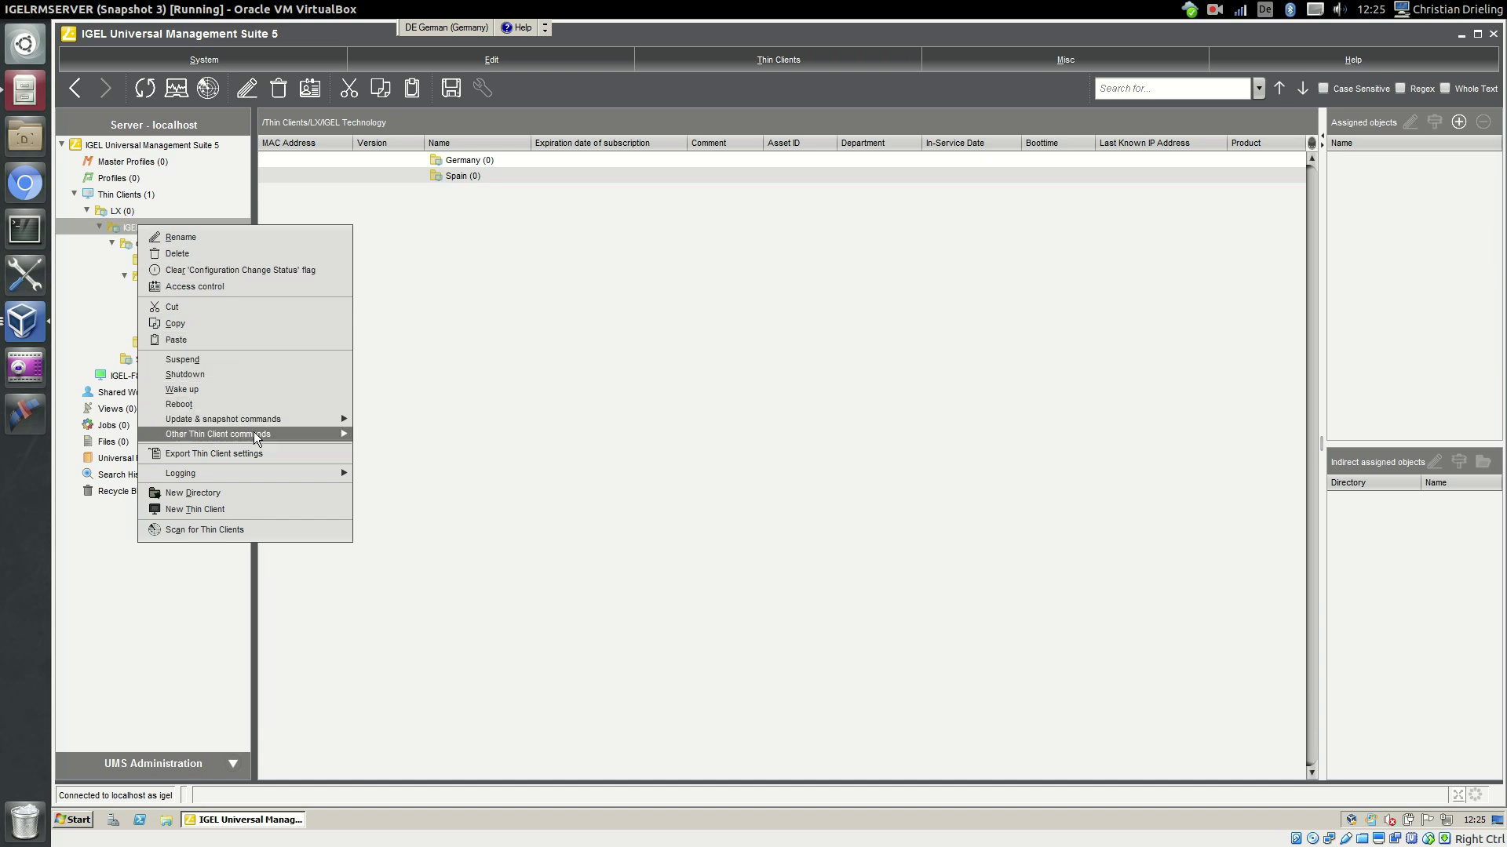
pyautogui.moveTo(262, 434)
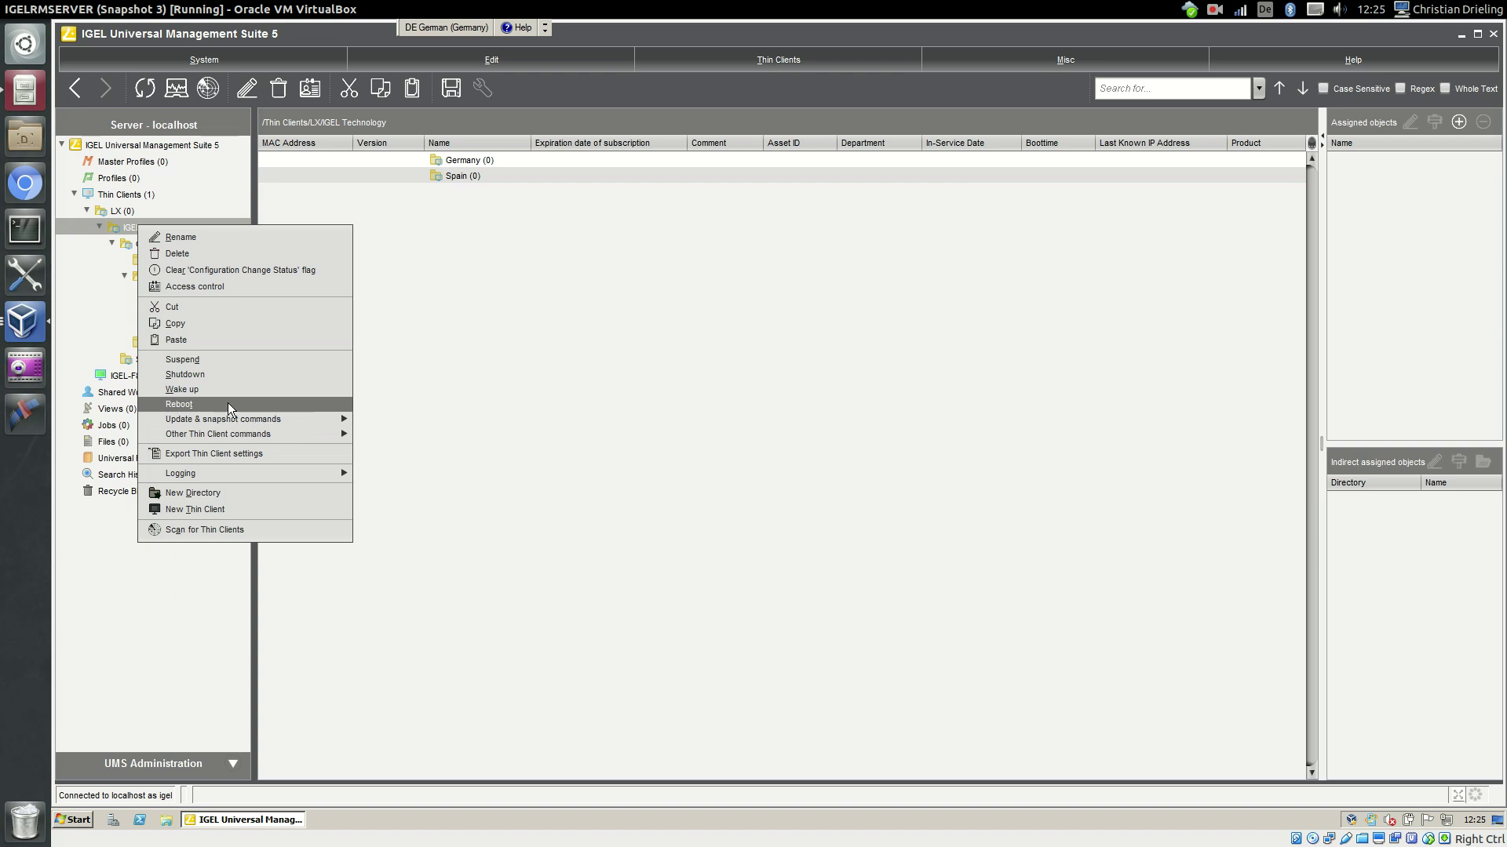
pyautogui.click(541, 404)
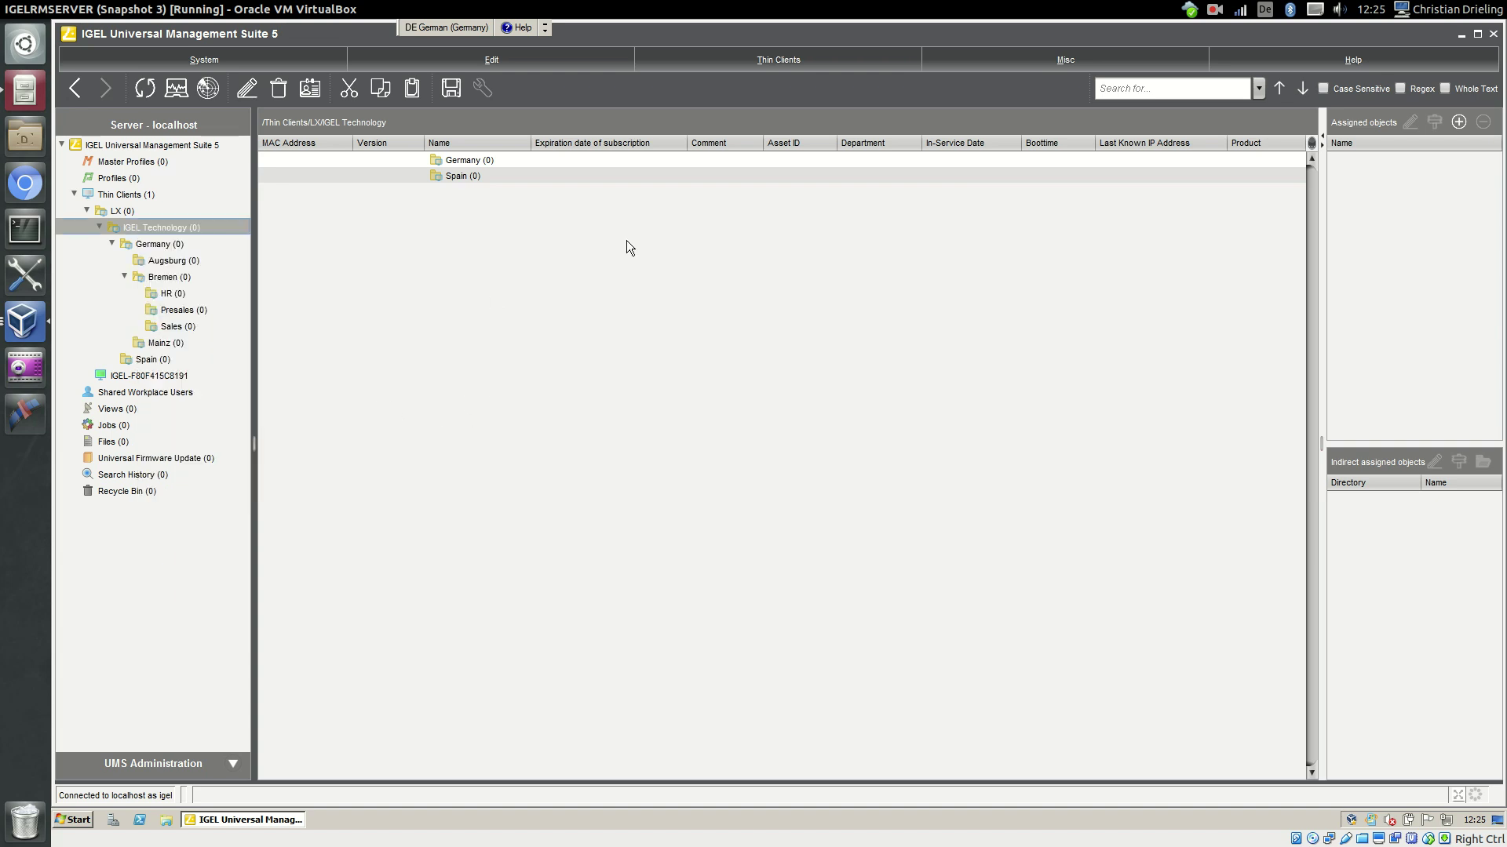
# - Move IGEL-F80F415C8191 into LX > IGEL Technology > Germany, applied at next reboot, and view its details
pyautogui.click(88, 209)
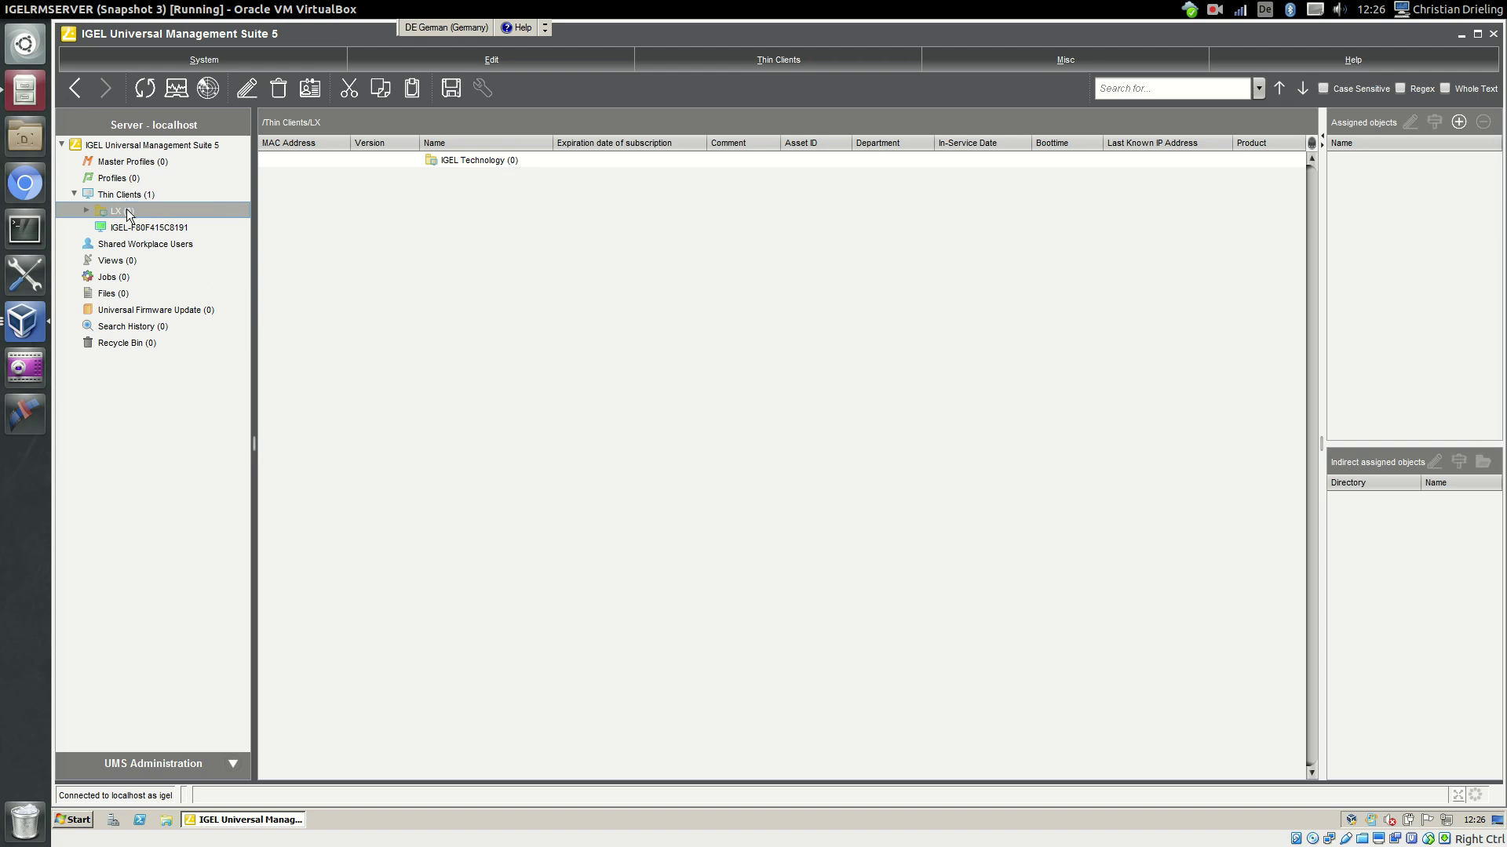
pyautogui.click(86, 210)
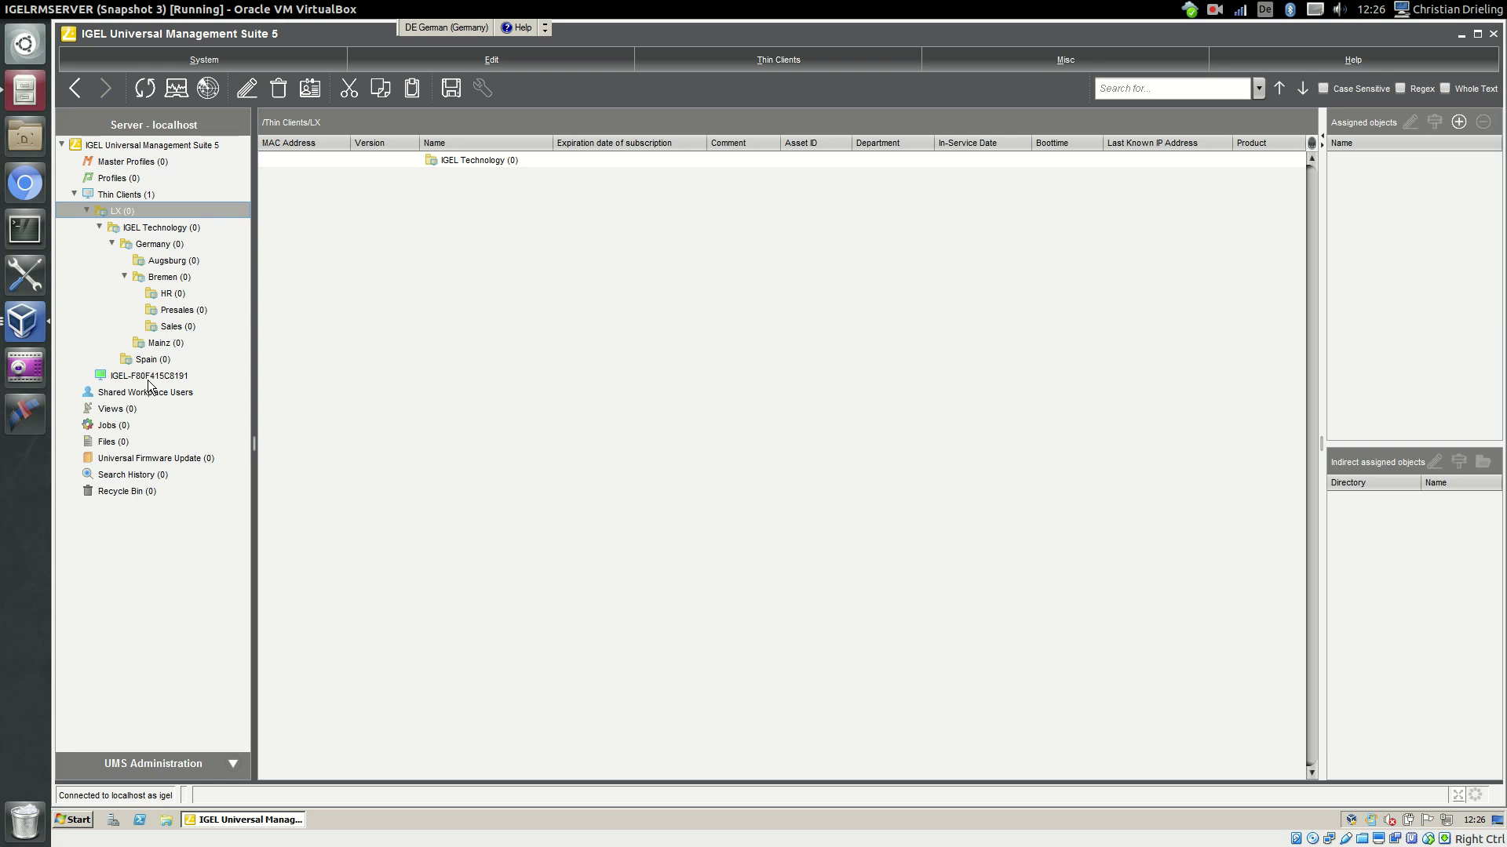
pyautogui.moveTo(151, 378); pyautogui.dragTo(159, 243)
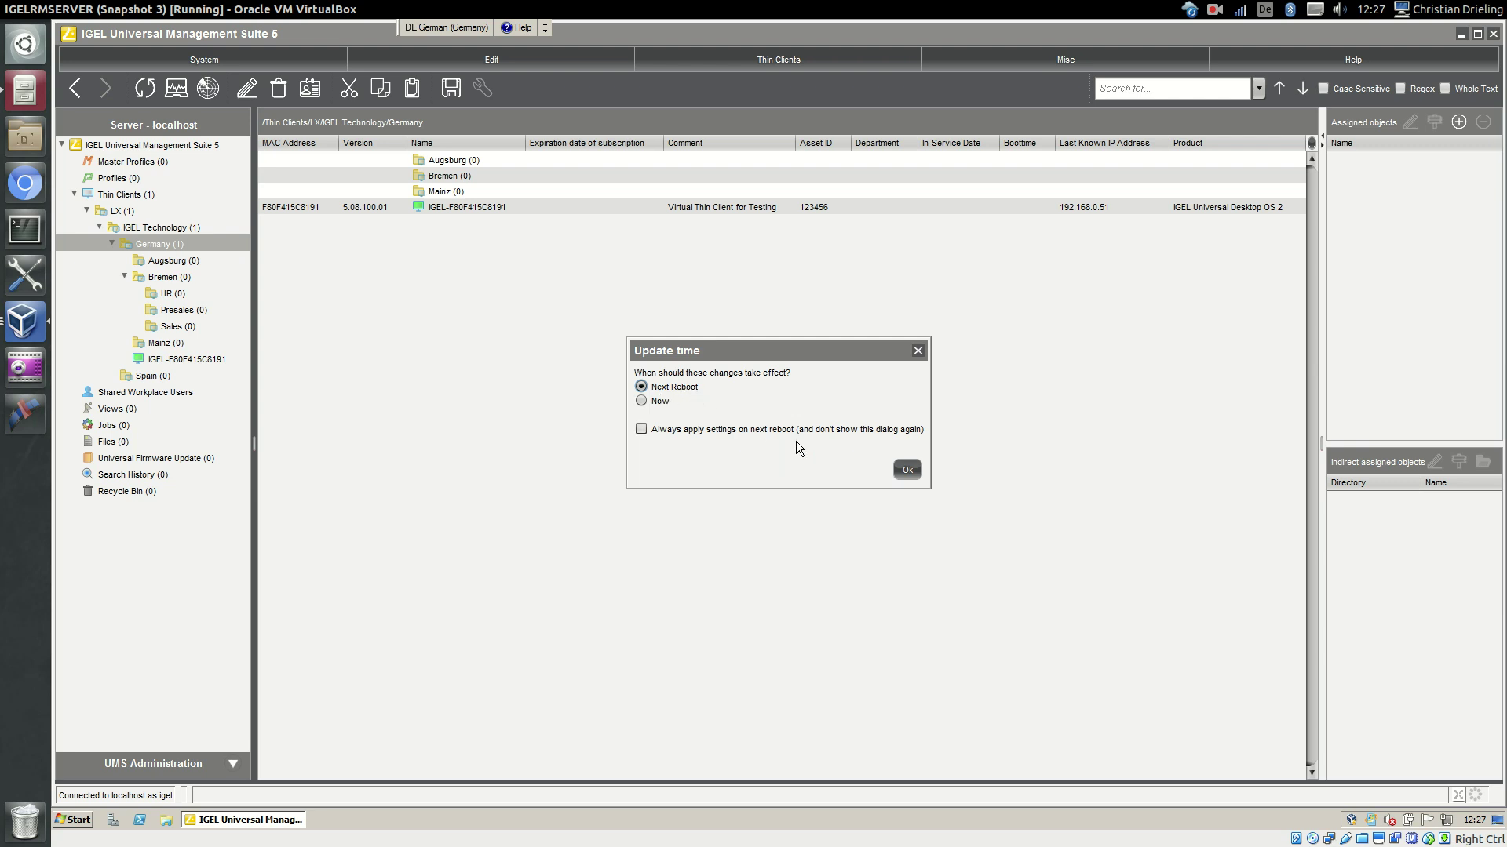
pyautogui.click(907, 471)
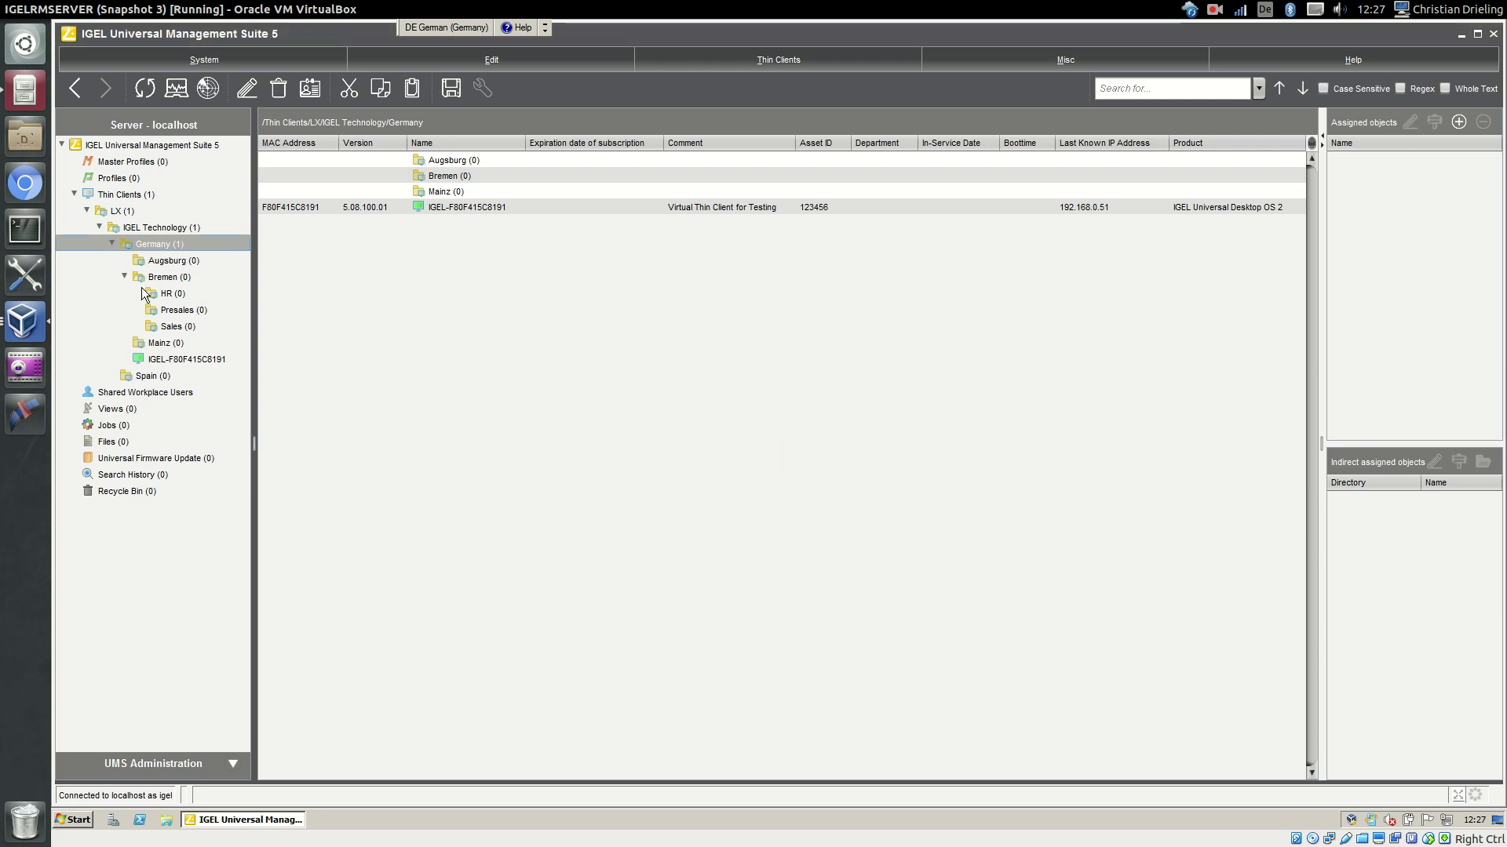
pyautogui.click(158, 360)
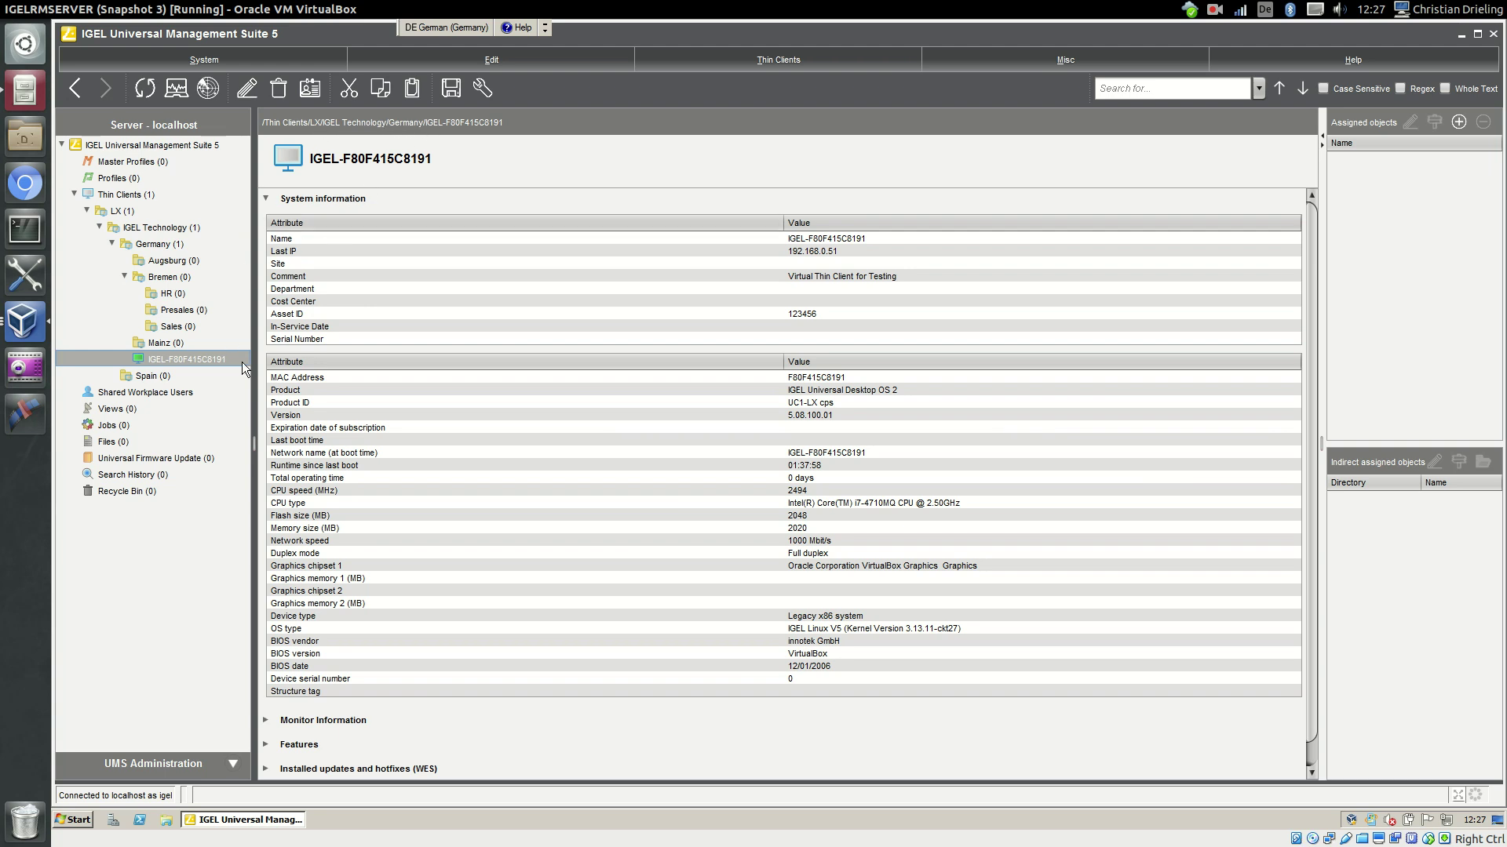
# - Move IGEL-F80F415C8191 into Germany > Bremen > Presales, effective at next reboot
pyautogui.moveTo(189, 355); pyautogui.dragTo(195, 316)
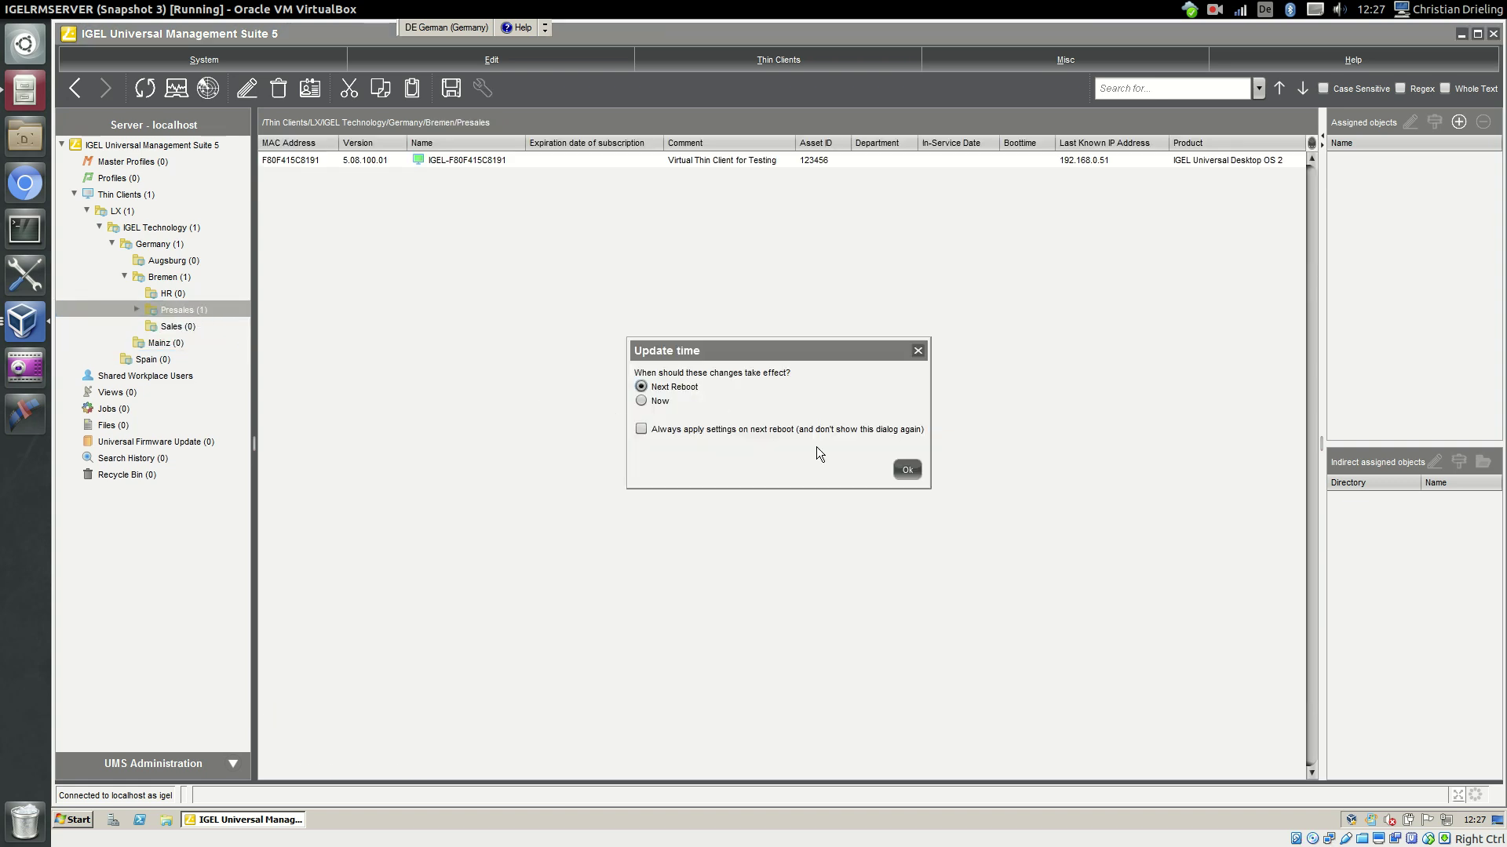
pyautogui.click(907, 469)
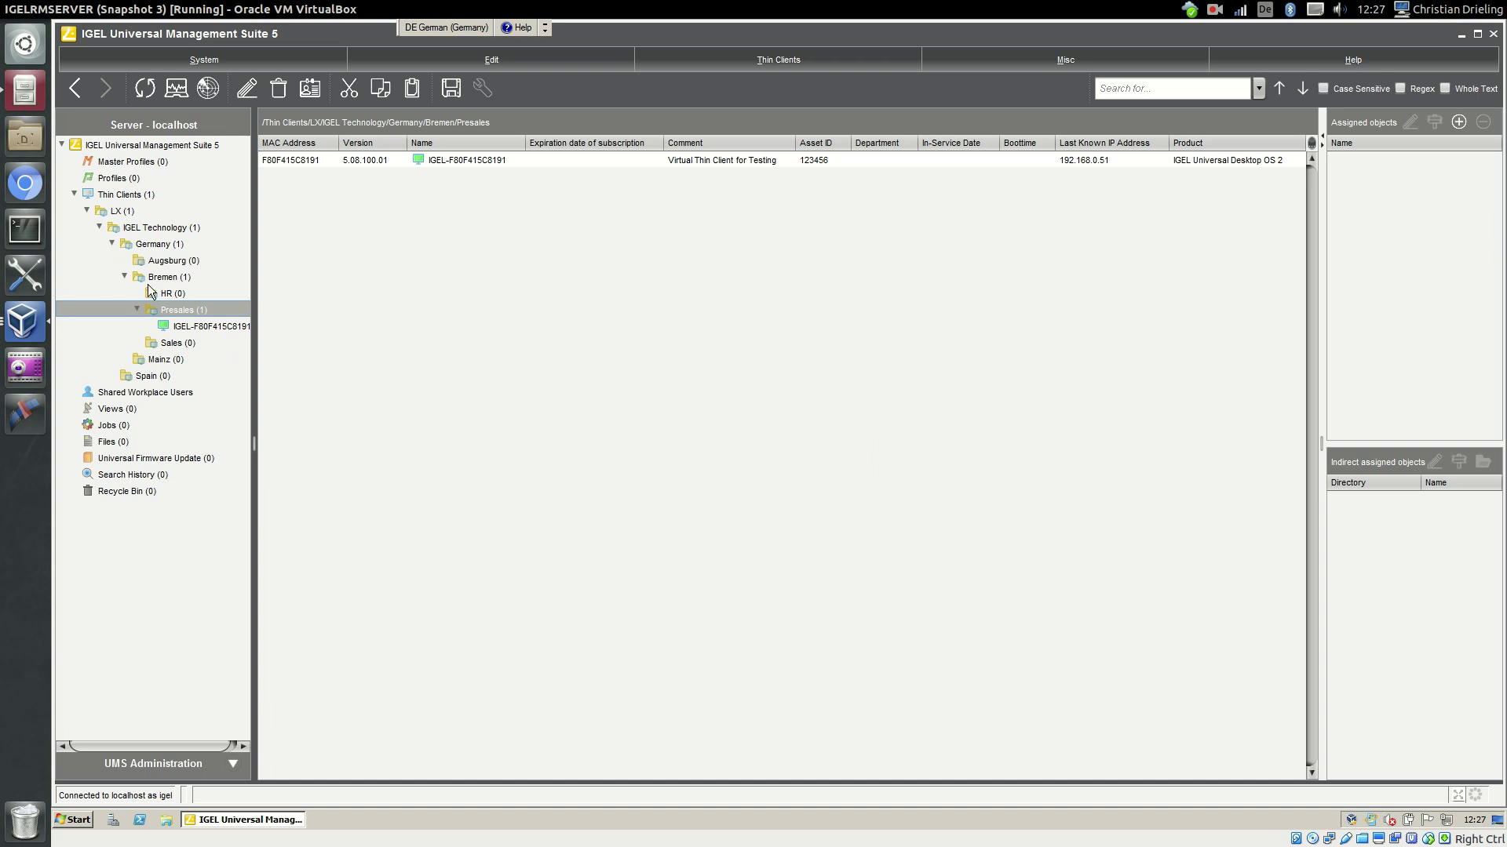